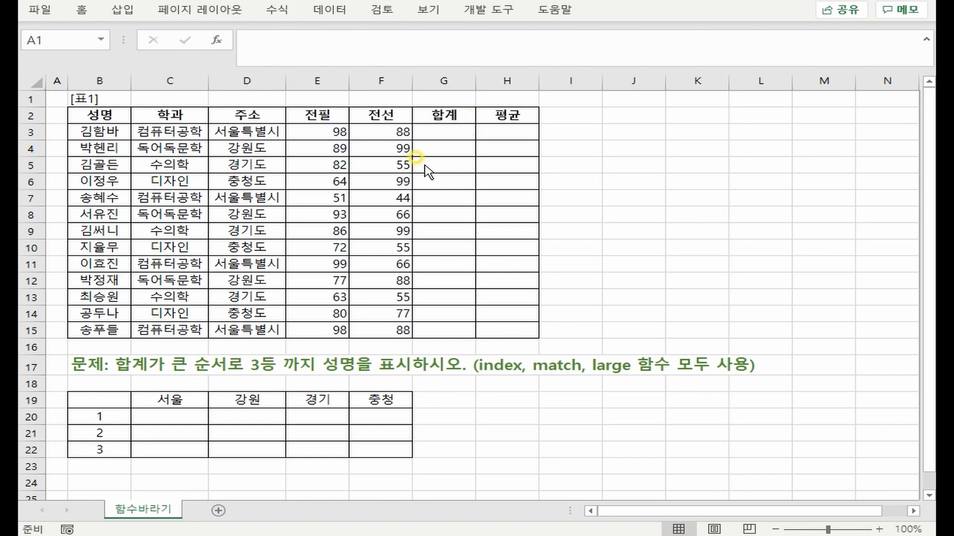
Enter =SUM(E3:F3) in G3 under 합계 and fill the formula down to G15
left_click(448, 131)
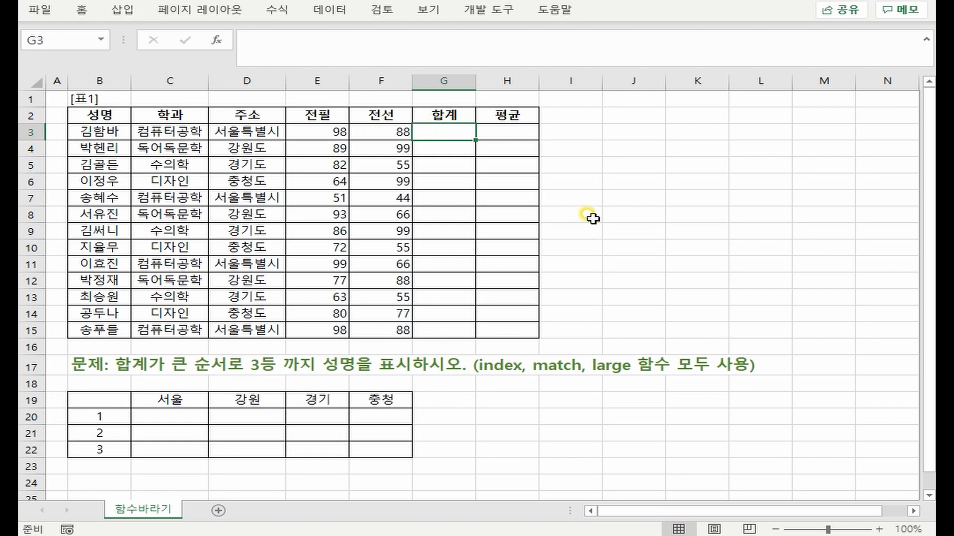
type("=SUM(")
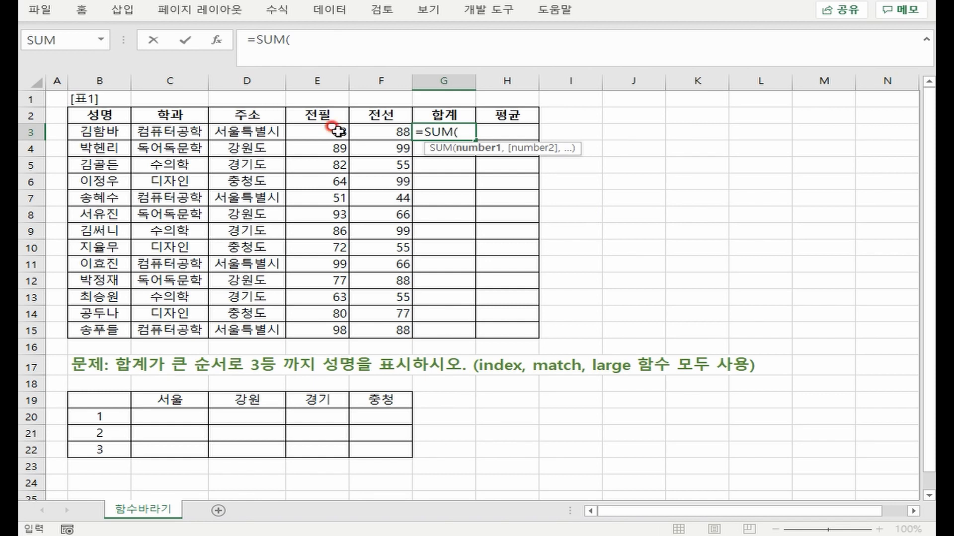
left_click_drag(328, 130, 362, 130)
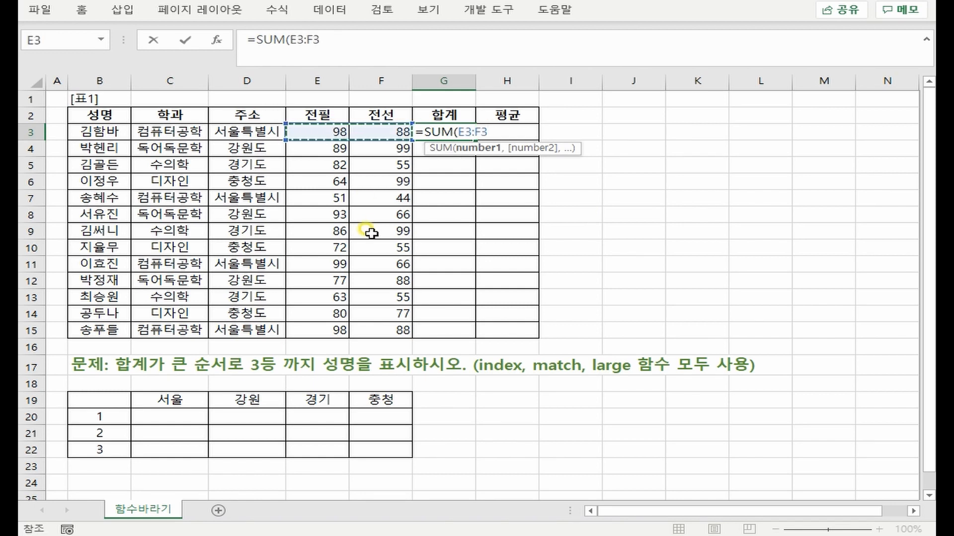
type(")")
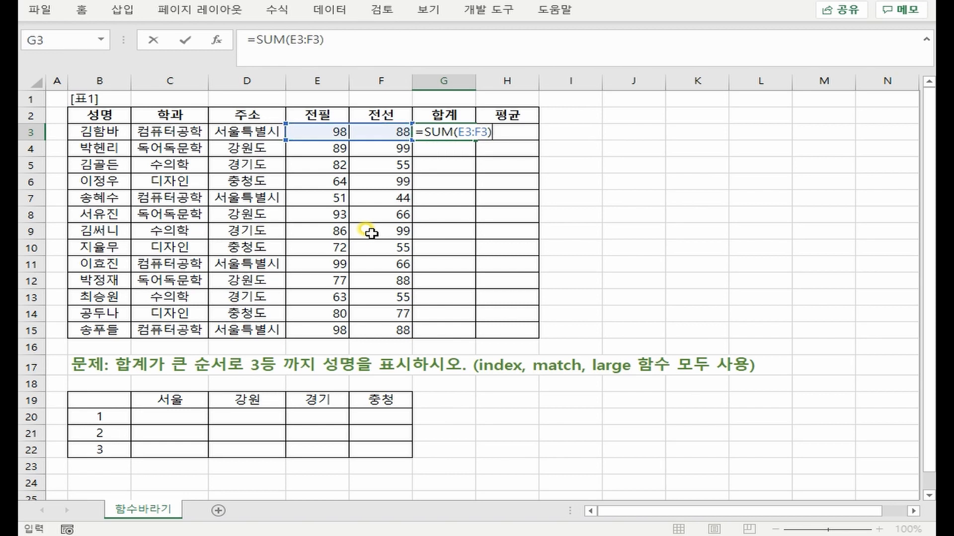
key("Return")
left_click(454, 132)
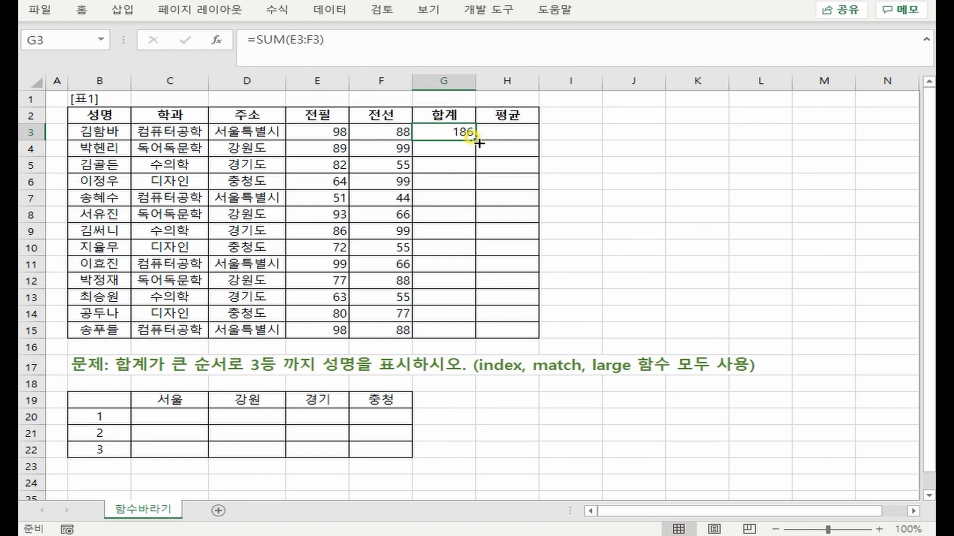
left_click_drag(480, 144, 427, 332)
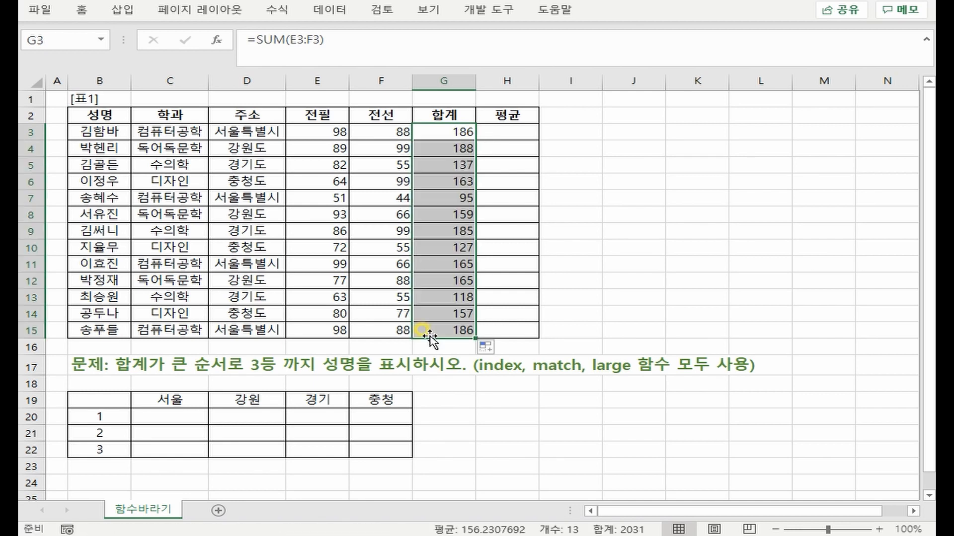
Examine how the cell references in the 합계 formulas change from row to row, without altering them
double_click(461, 132)
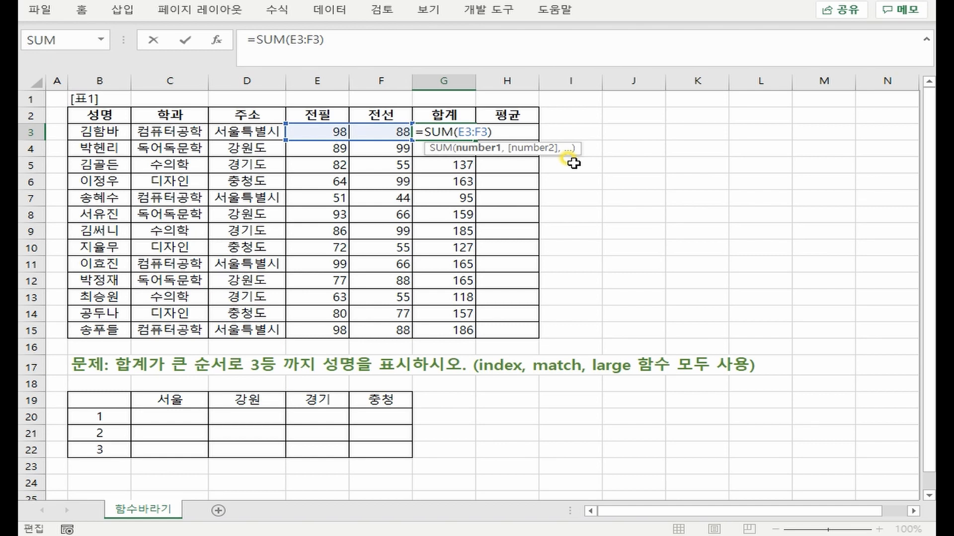
key("Escape")
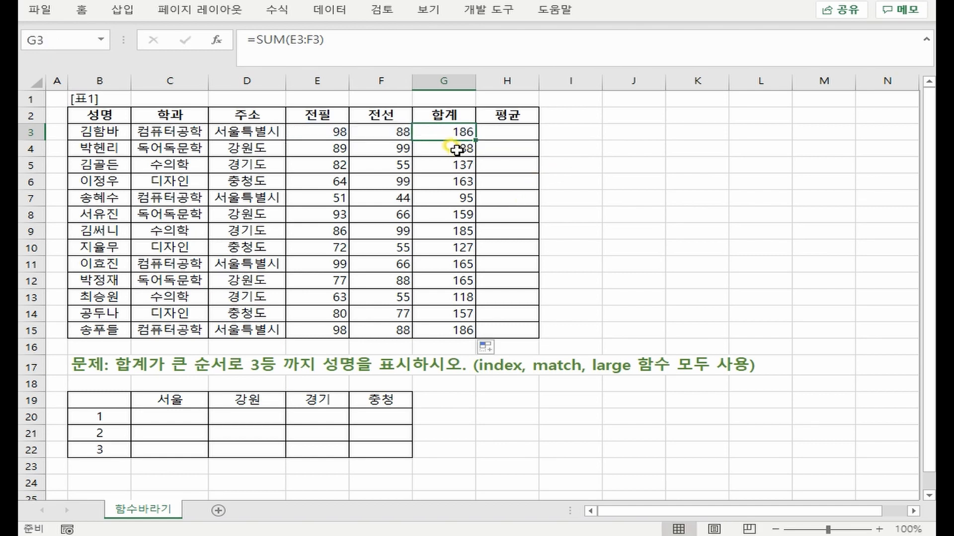
double_click(457, 149)
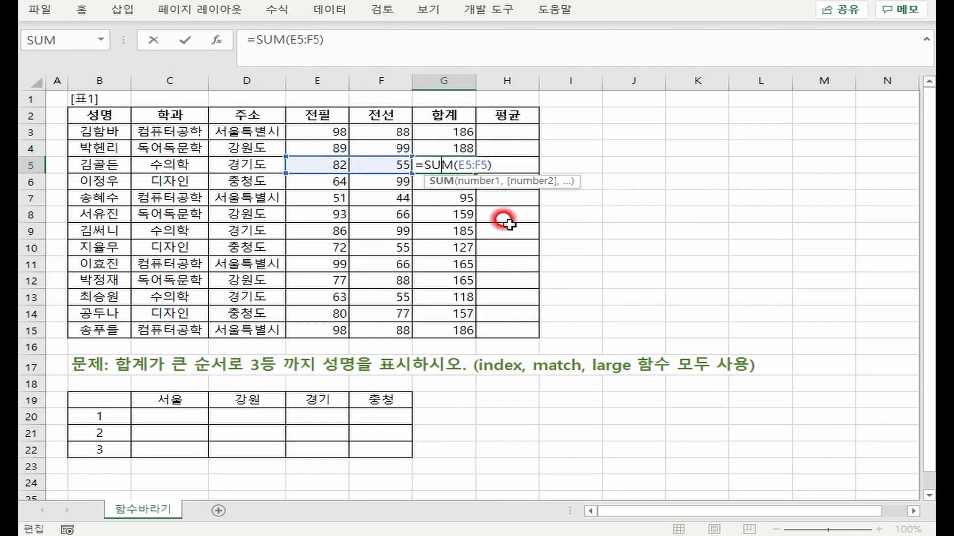
key("Return")
key("F2")
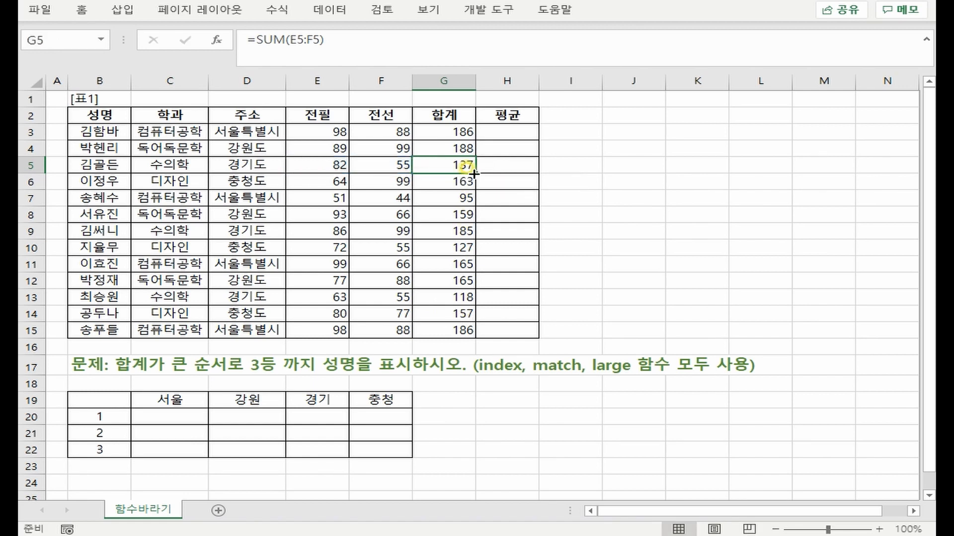
key("ctrl+Return")
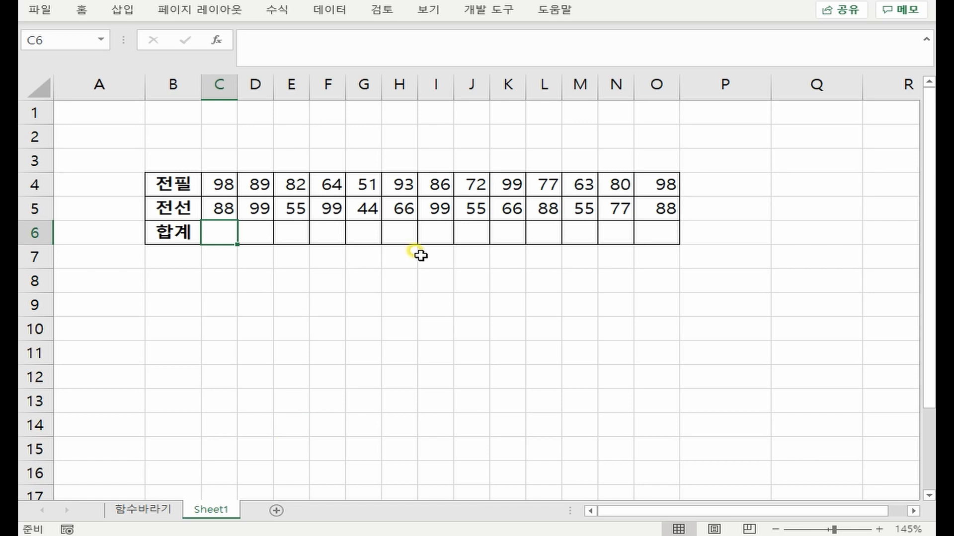
On Sheet1, total the 전필 and 전선 scores in cell C6 with =SUM(C4:C5)
type("=SUM(")
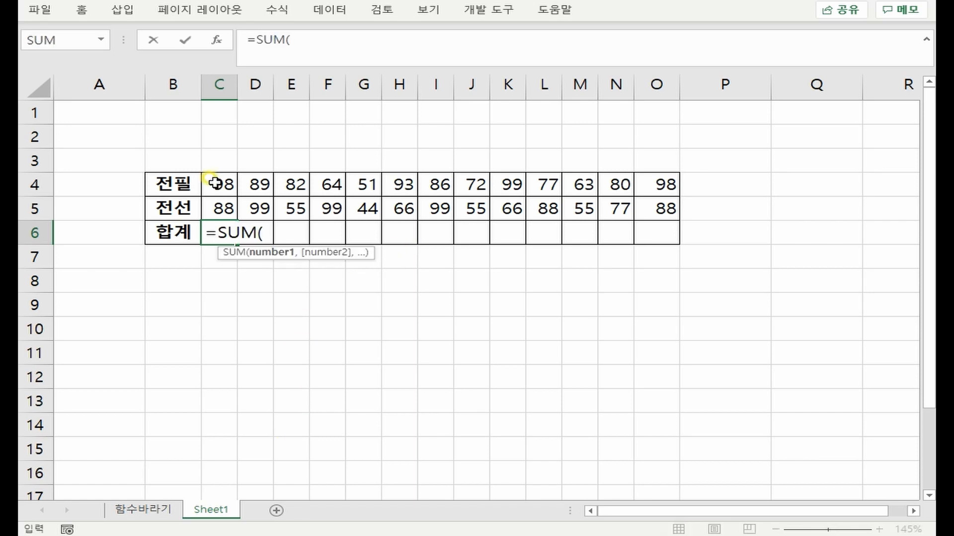
left_click_drag(214, 184, 203, 199)
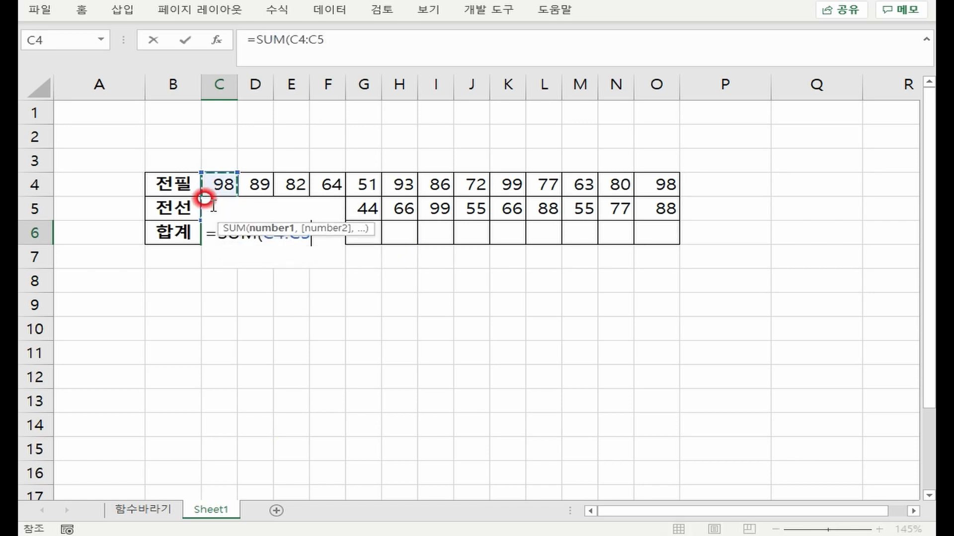
key("Return")
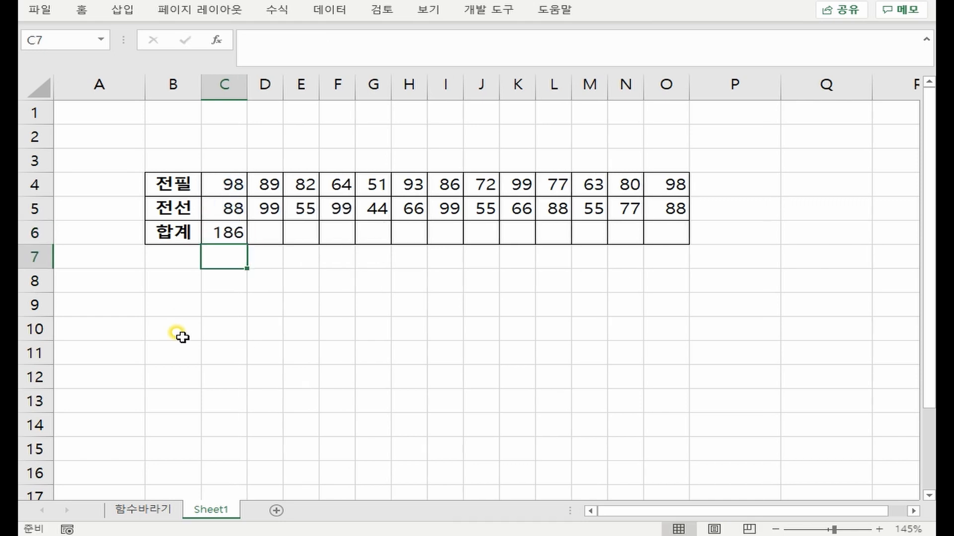
double_click(224, 233)
key("Escape")
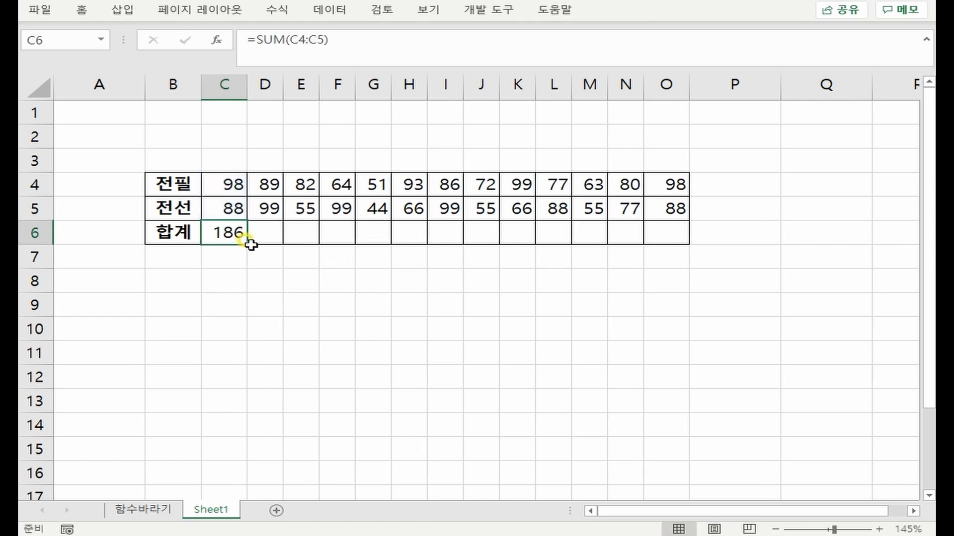
Fill the C6 formula across to O6 and autofit the widths of columns C through O
left_click_drag(248, 243, 676, 233)
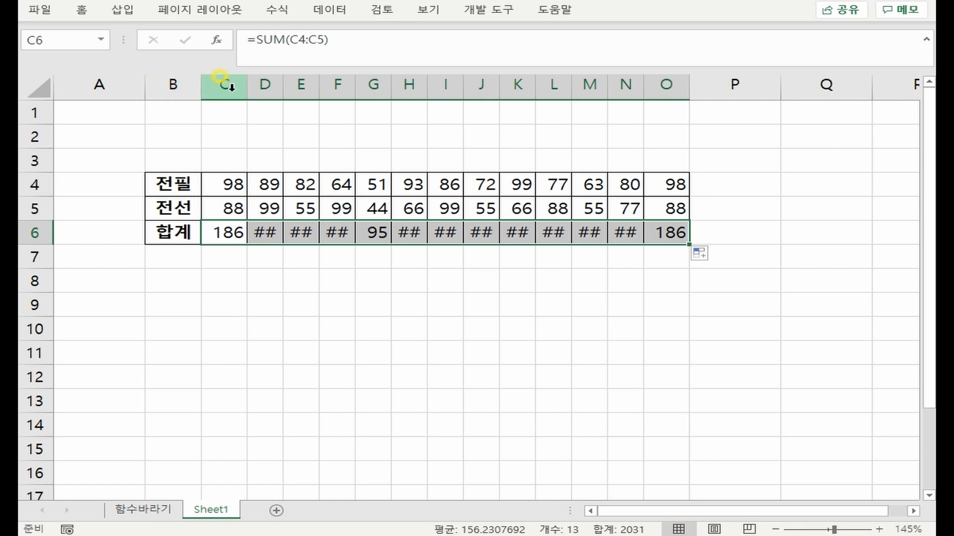
left_click_drag(220, 84, 663, 80)
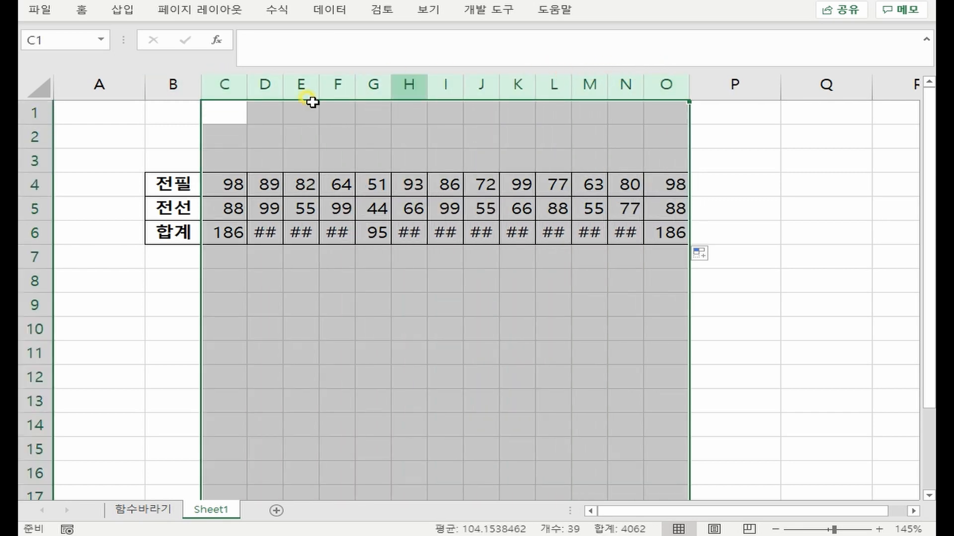
double_click(690, 84)
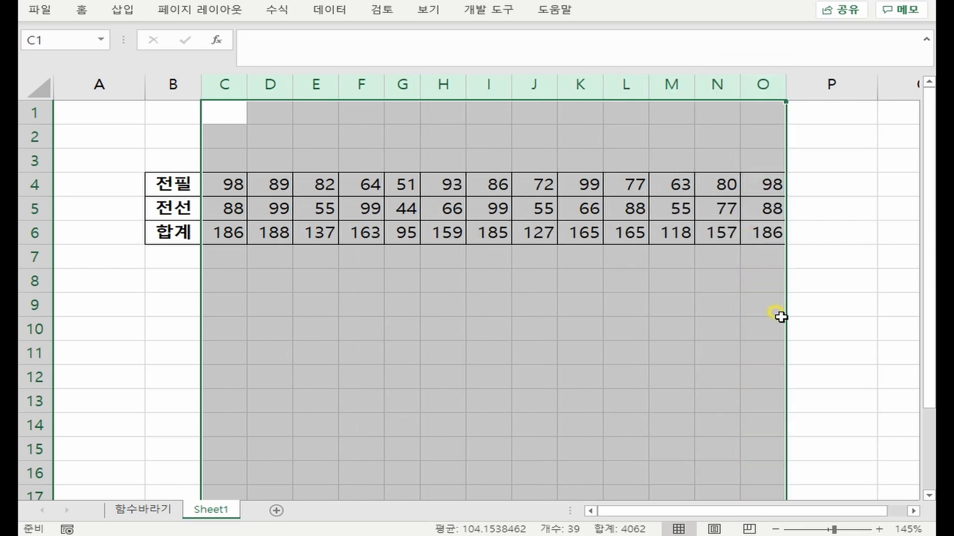
Examine how the column references in the 합계 row formulas shift from C6 to D6 and onward
left_click(224, 229)
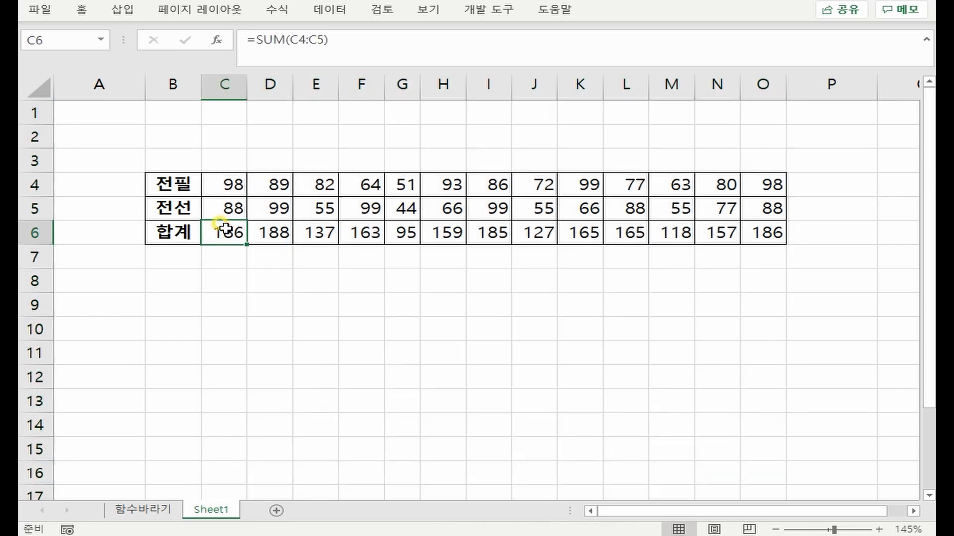
key("F2")
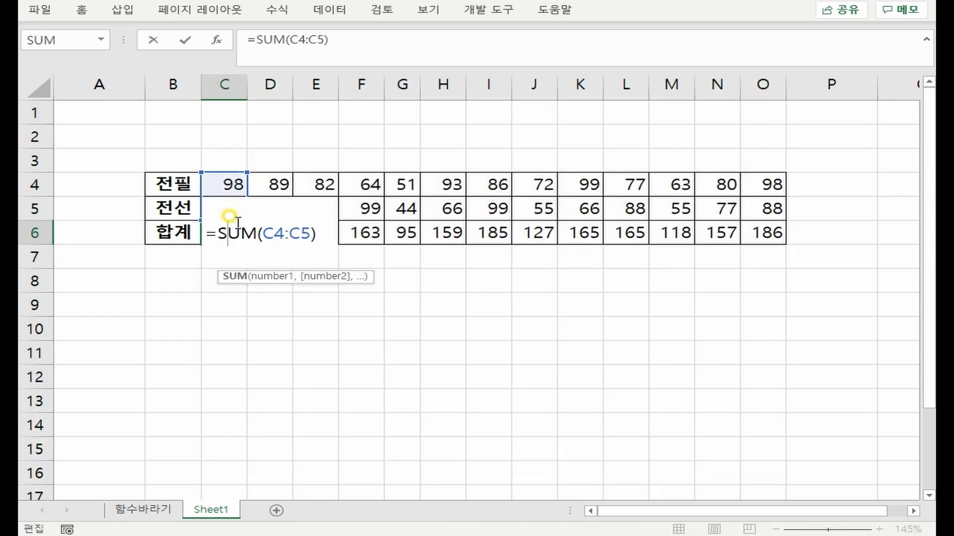
left_click(230, 234)
key("Escape")
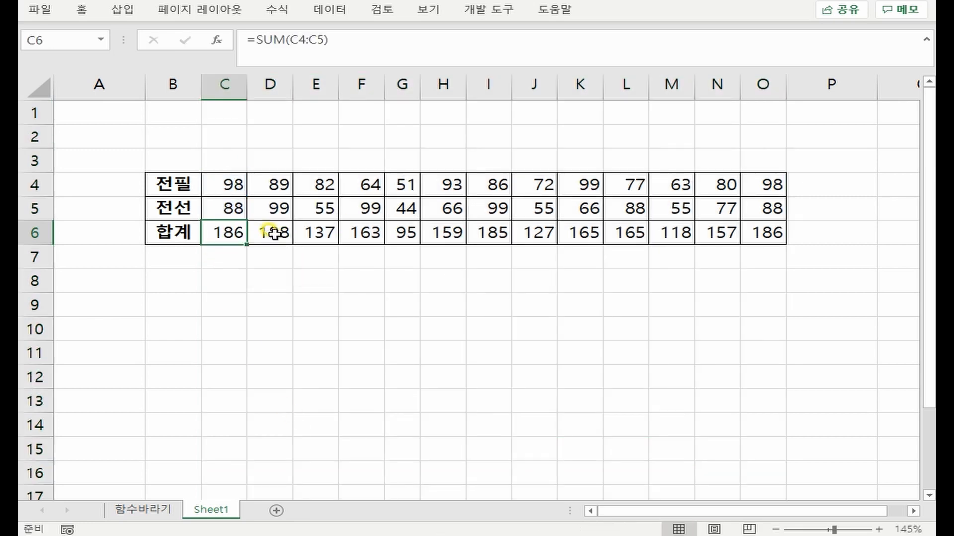
double_click(275, 233)
scroll(274, 234, "down", 1)
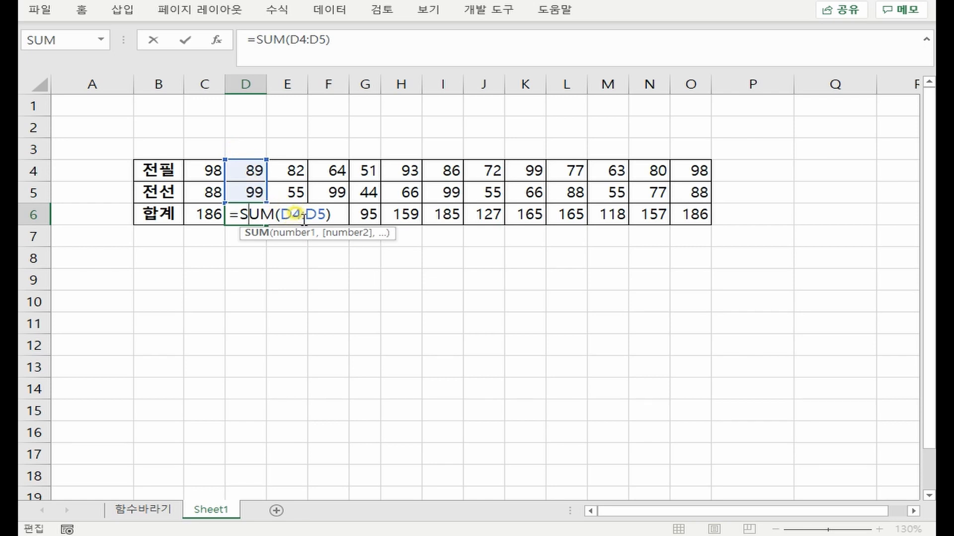
key("Tab")
key("F2")
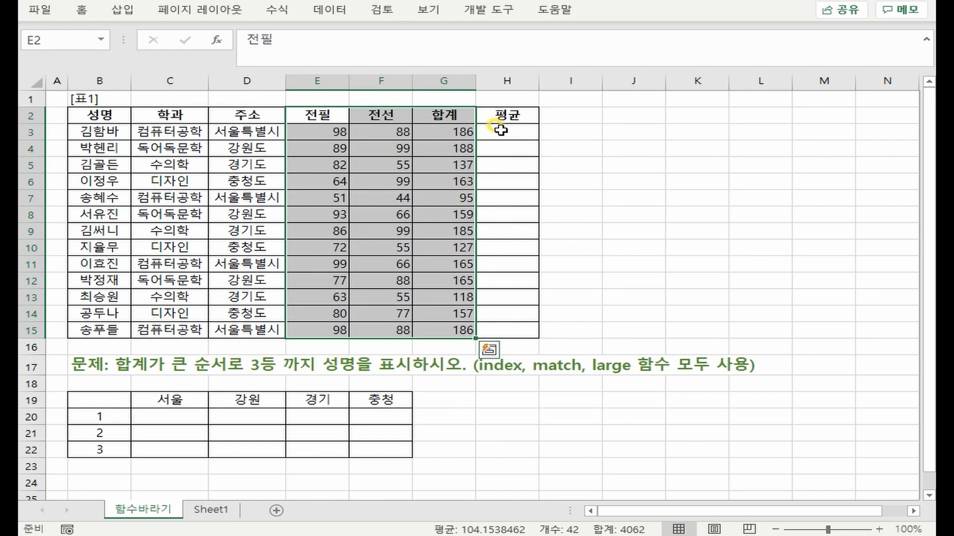
On the 함수바라기 sheet, enter =AVERAGE(E3:F3) in H3 under 평균 and fill it down to H15
left_click(496, 130)
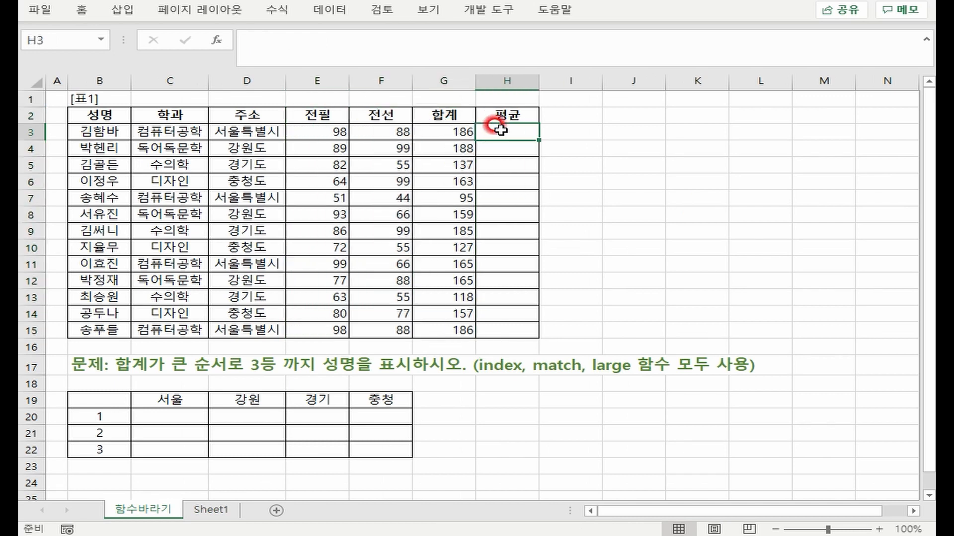
type("=AVERAGE(")
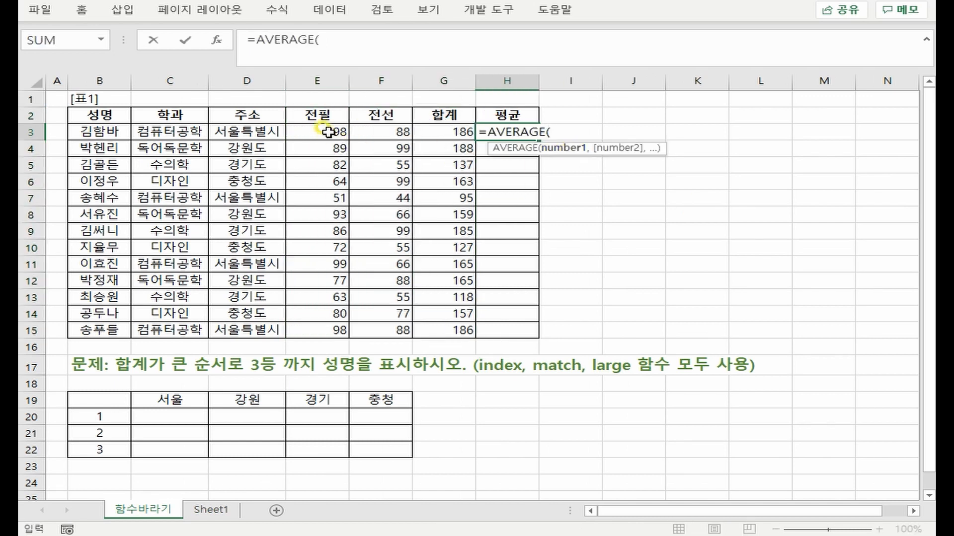
left_click_drag(326, 132, 362, 133)
key("Return")
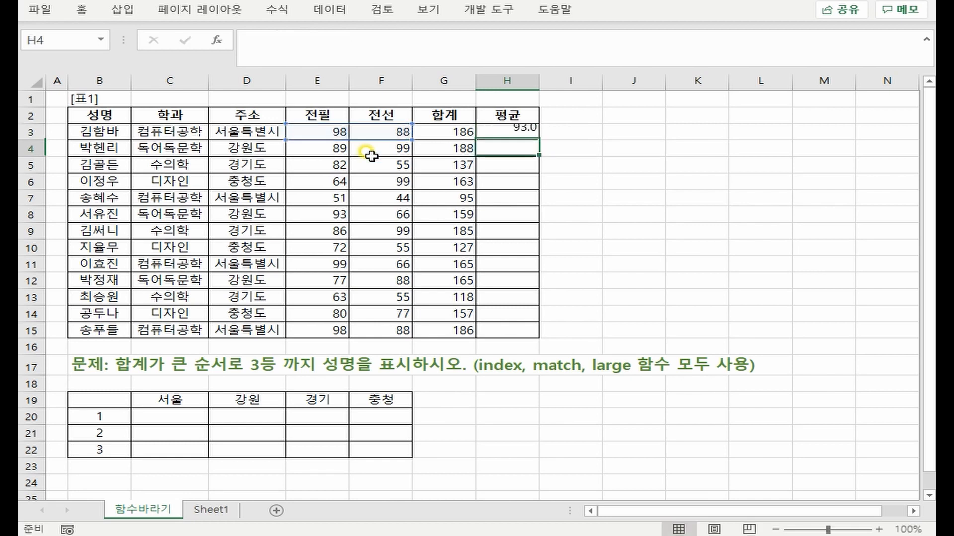
left_click(532, 127)
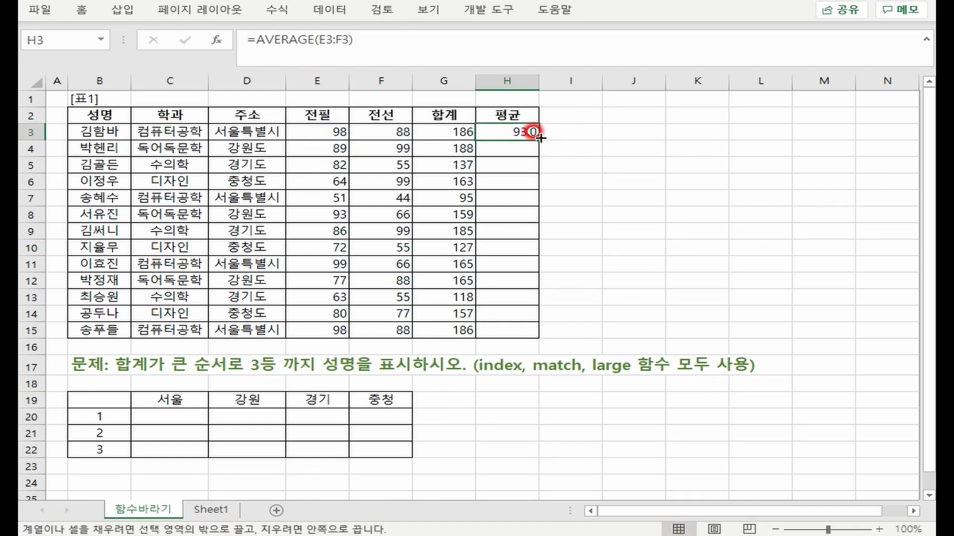
double_click(538, 140)
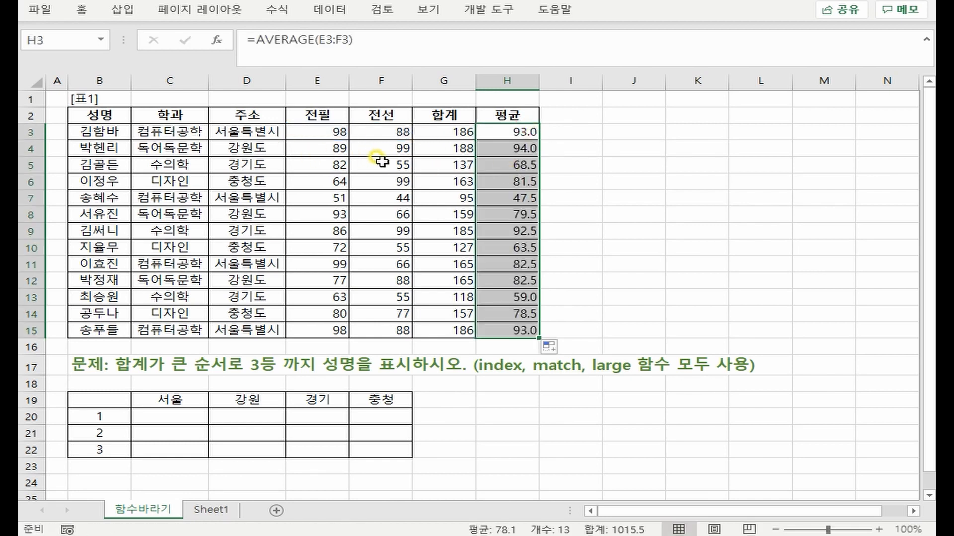
Inspect the AVERAGE formula in H9 to check which cells it references
left_click(522, 229)
double_click(522, 229)
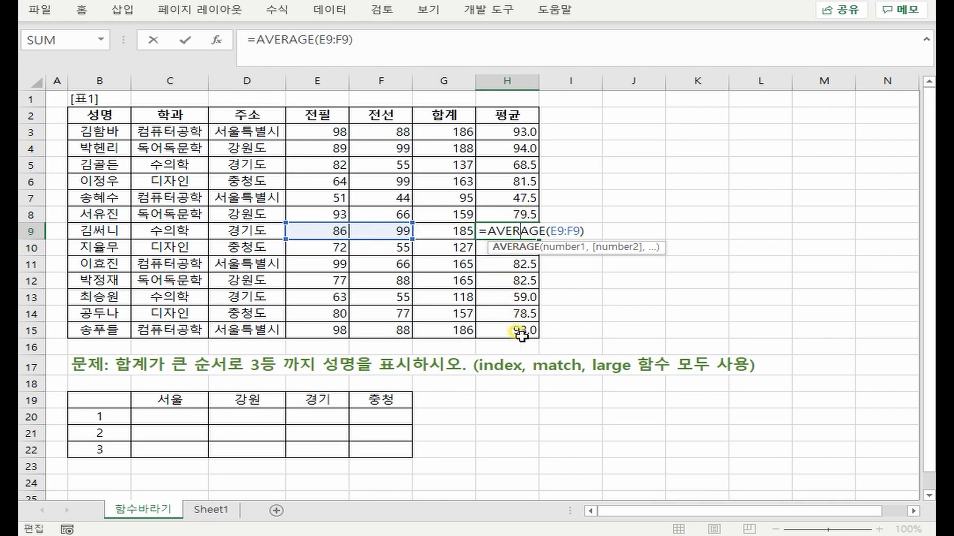
key("ctrl+Return")
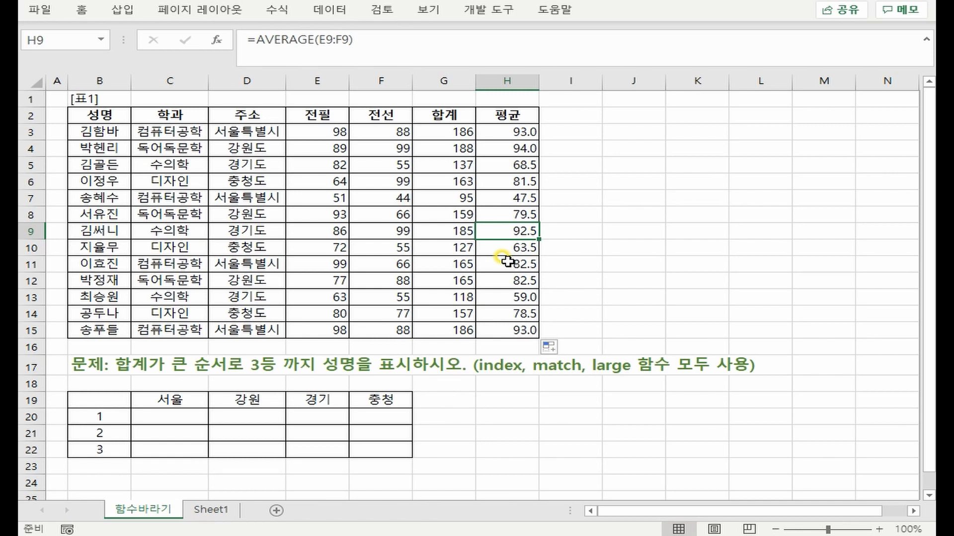
Try a reference to H7 in cell H19, cycling it through the absolute form $H$7 to the mixed form $H7
left_click(506, 400)
type("=")
left_click(507, 198)
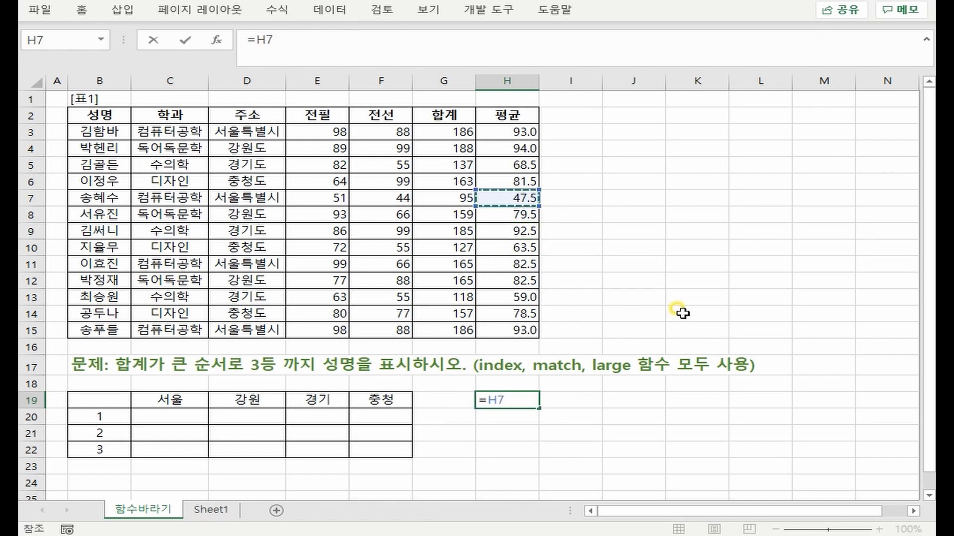
key("F4")
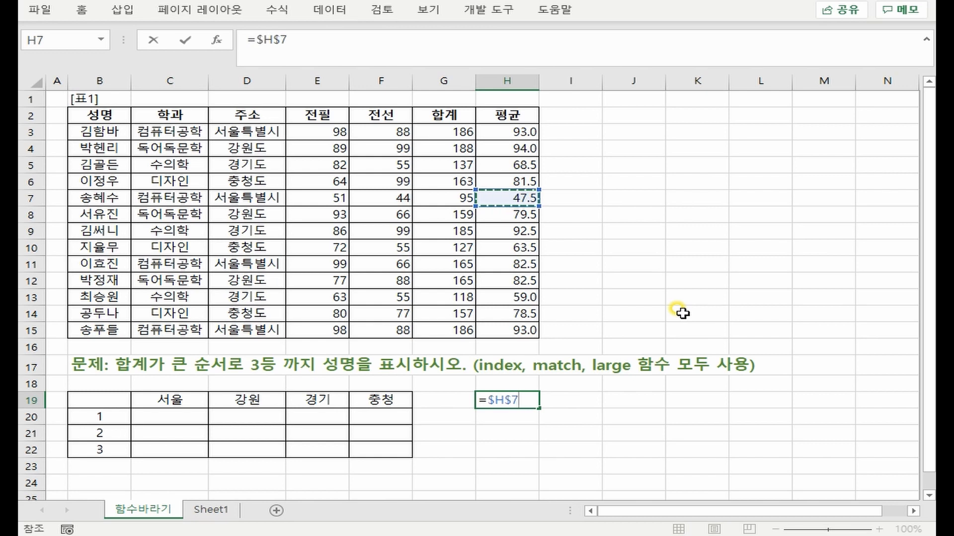
key("F4")
key("F4")
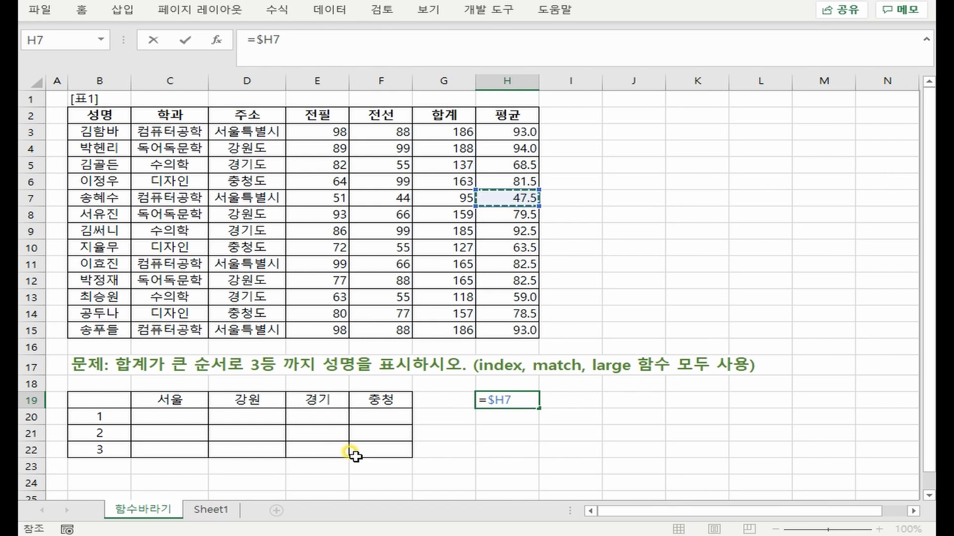
key("Escape")
left_click(194, 418)
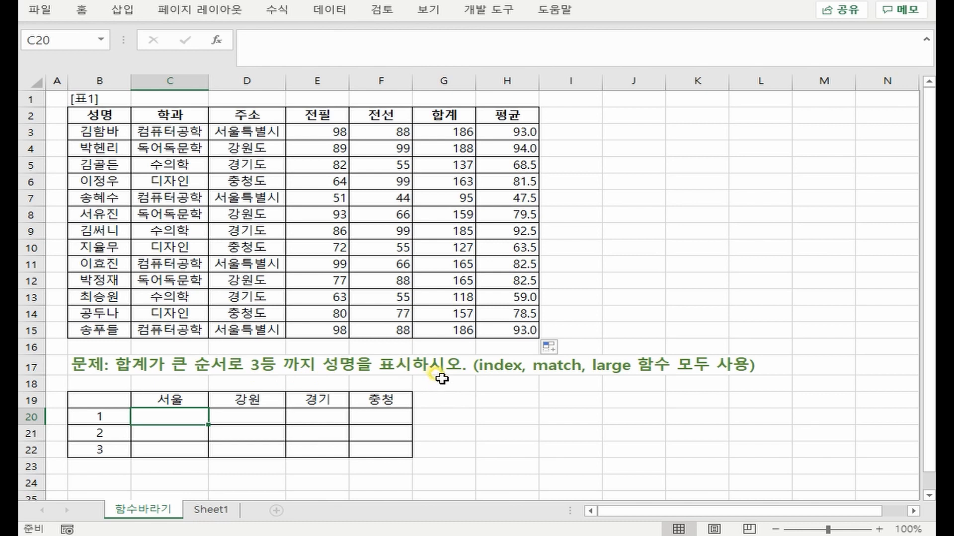
left_click(174, 398)
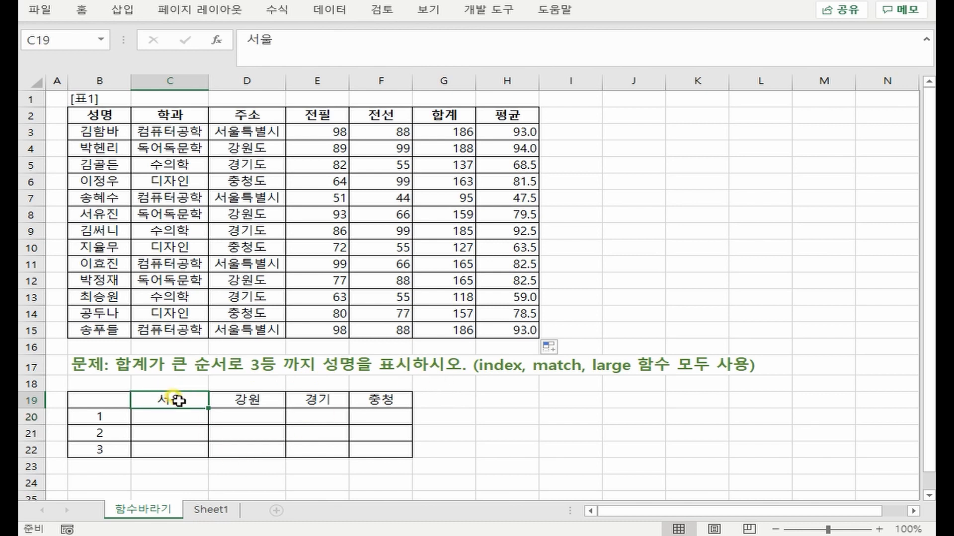
Examine the rank labels in B20:B22 and the blank answer range C20:F22 under the four region headings
left_click(109, 417)
left_click(107, 434)
left_click(102, 449)
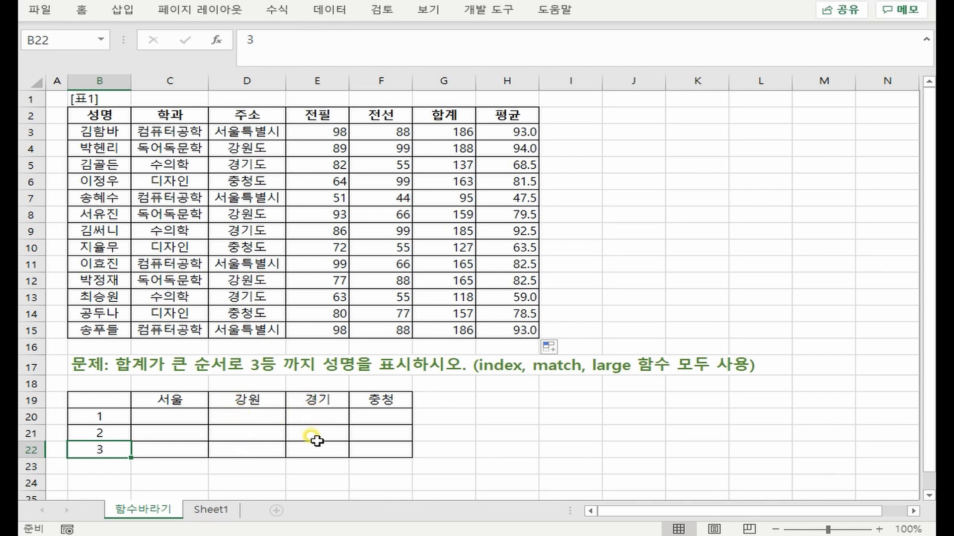
left_click(177, 416)
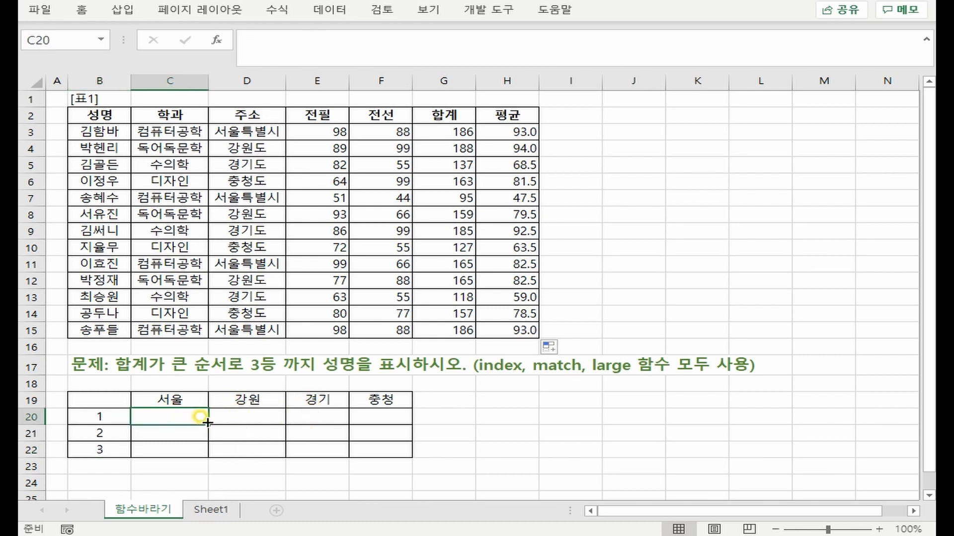
left_click(246, 416)
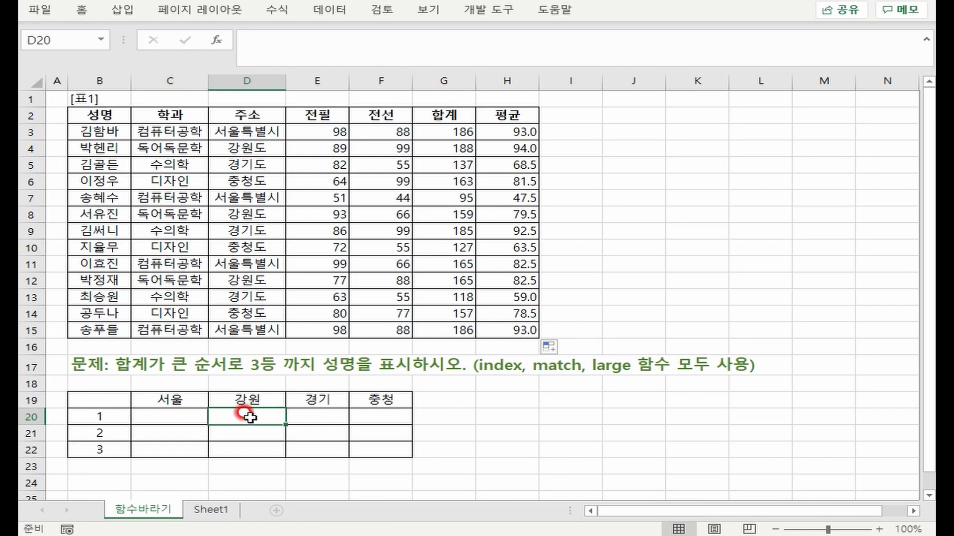
left_click(317, 431)
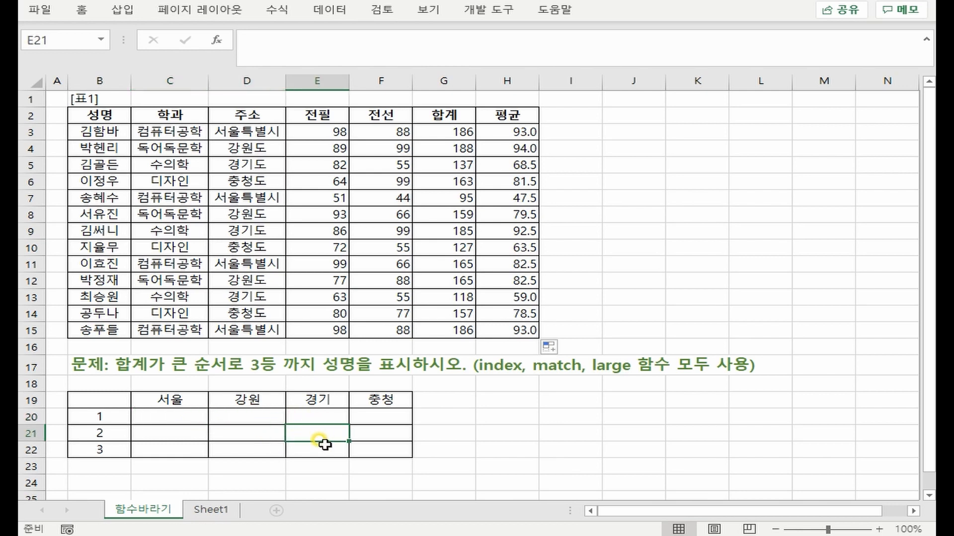
left_click(375, 418)
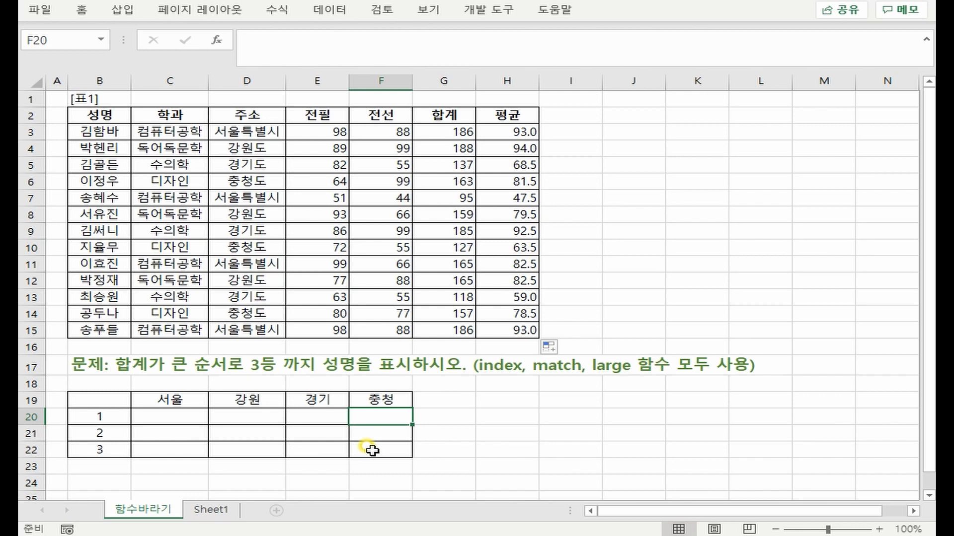
left_click(169, 415)
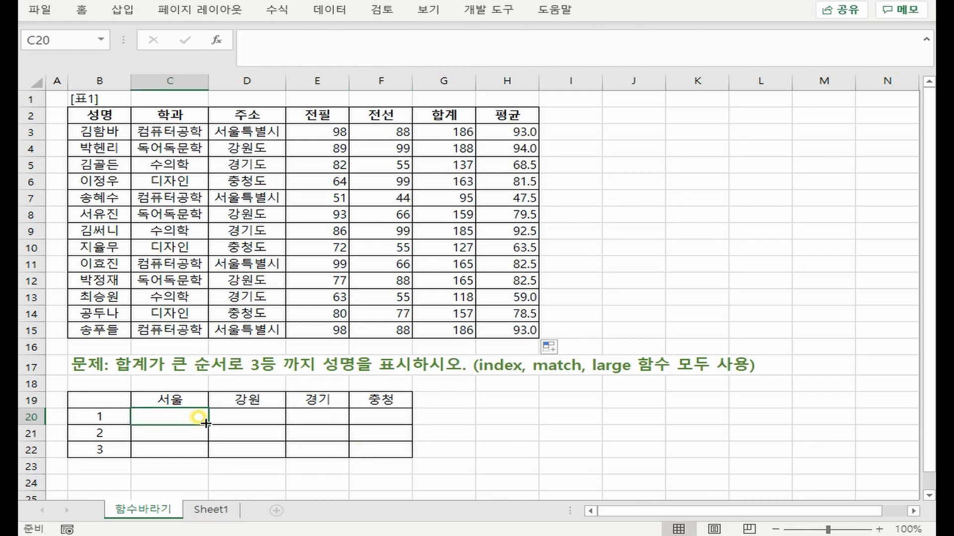
left_click_drag(206, 424, 405, 450)
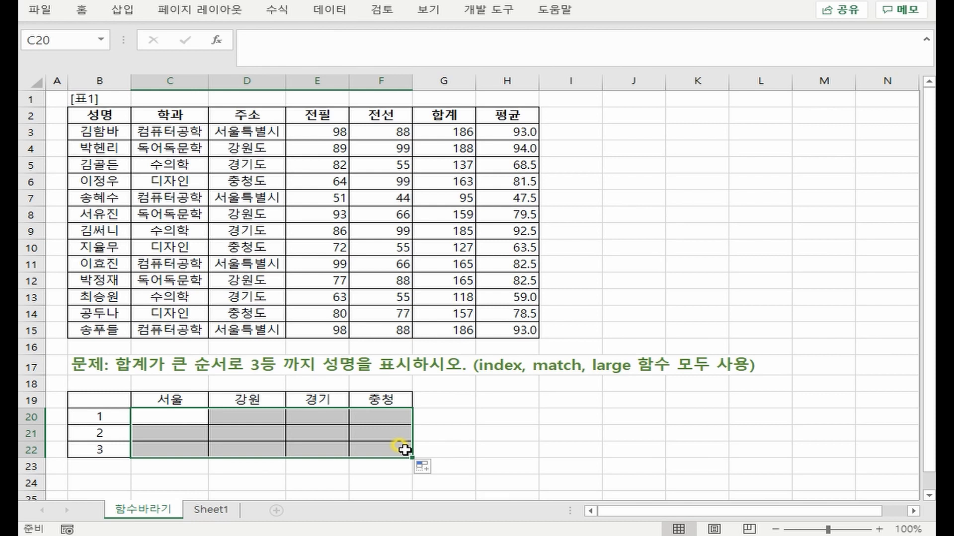
Enter =INDEX(B3:B15,1,1) in C20 and fill it across and down to F22
left_click(152, 417)
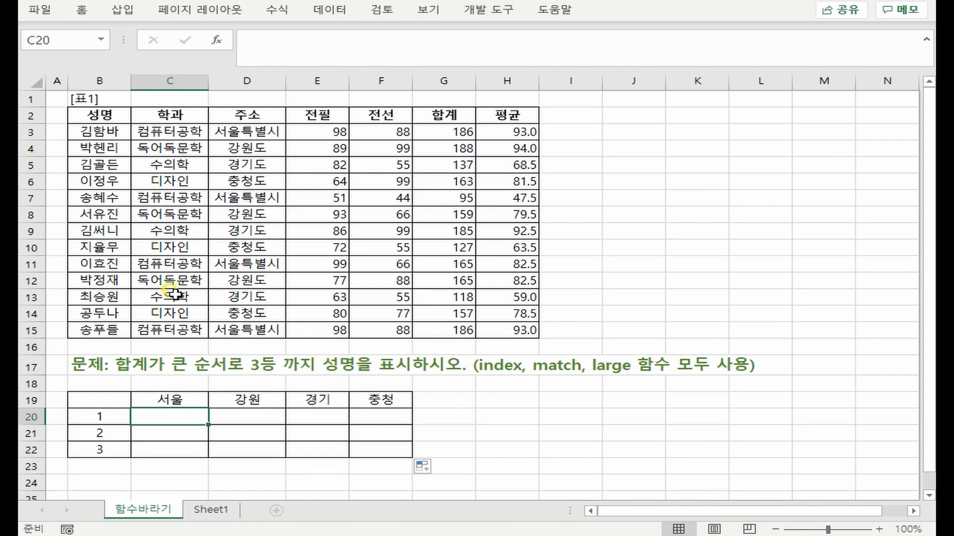
type("=INDEX(")
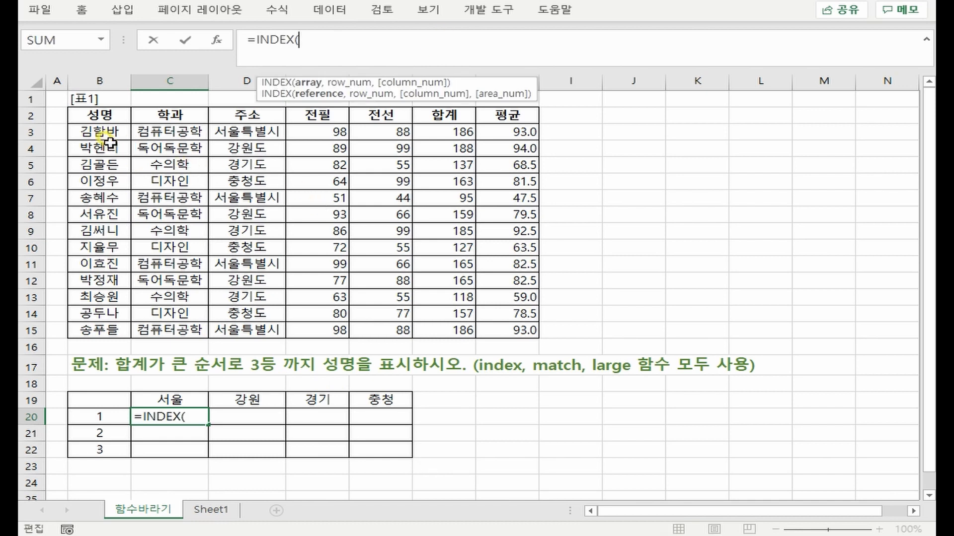
left_click_drag(100, 131, 100, 329)
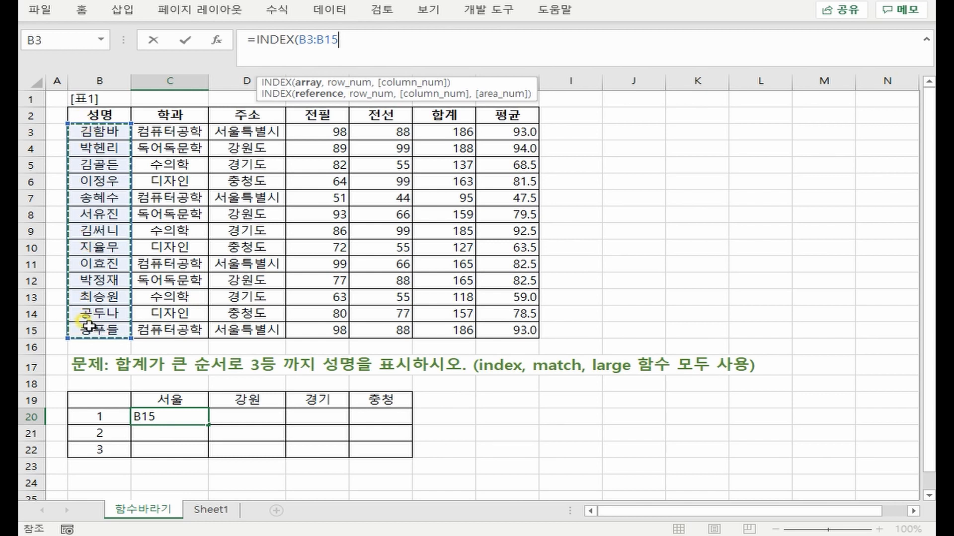
left_click(396, 44)
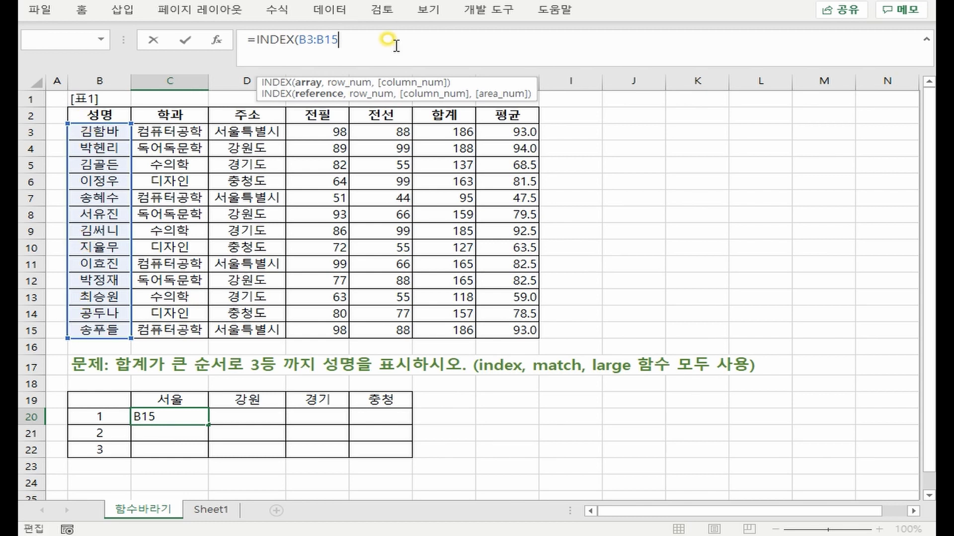
type(",1,1")
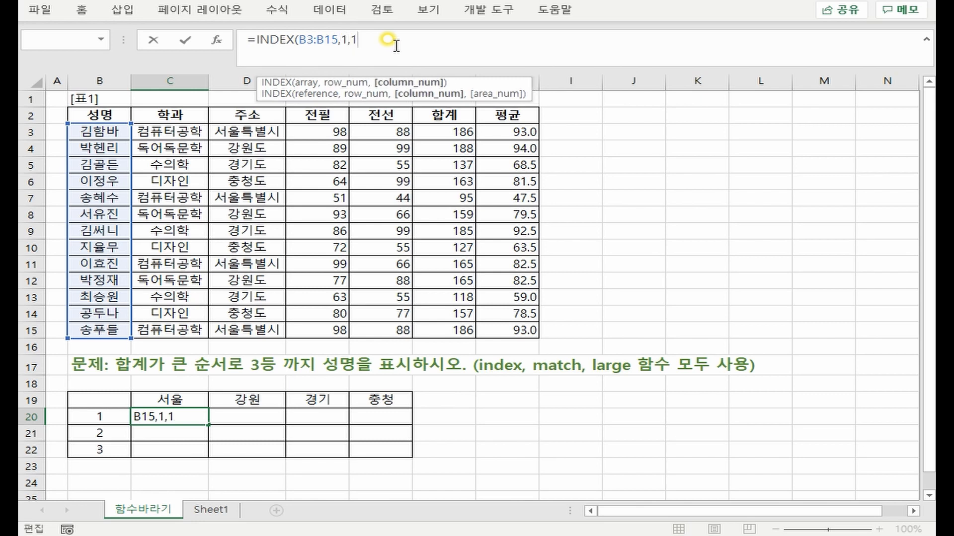
key("ctrl+Return")
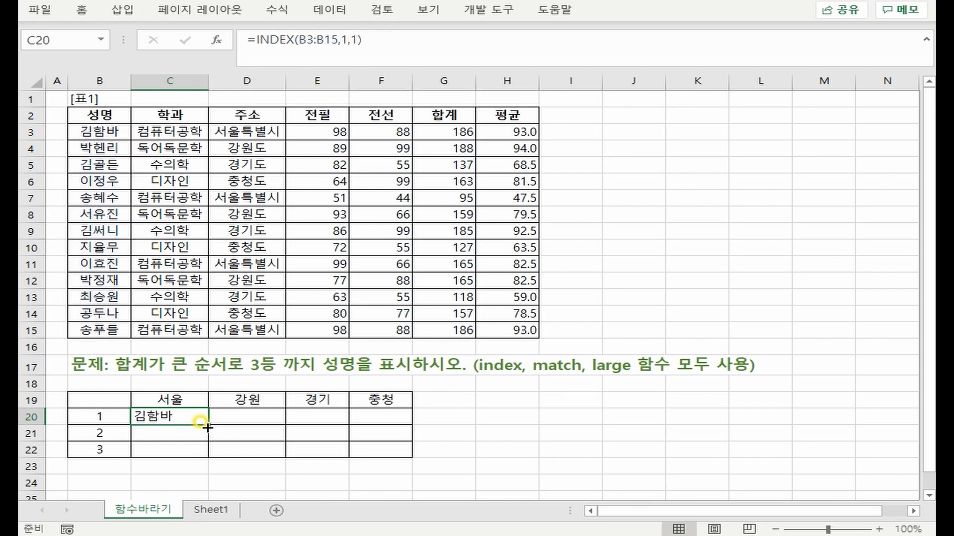
left_click_drag(208, 426, 401, 449)
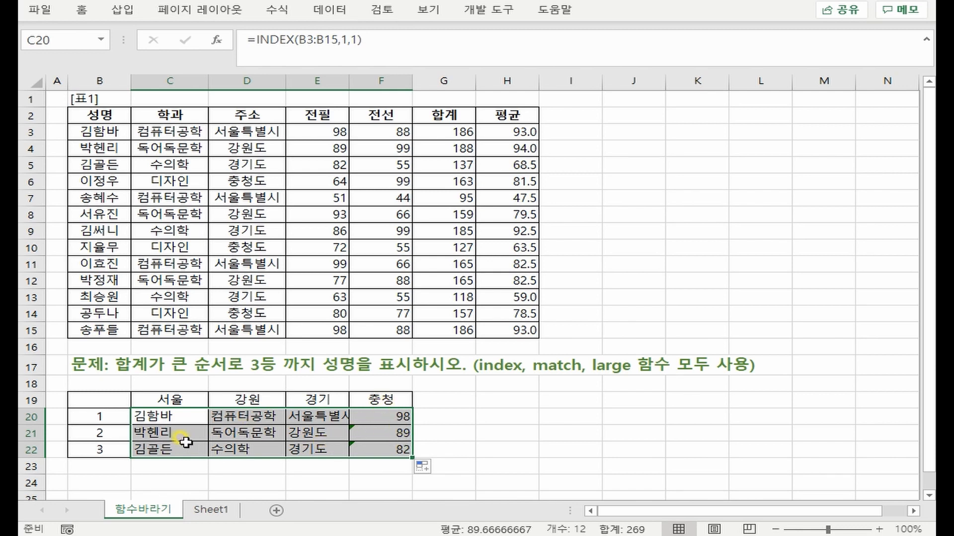
Inspect the INDEX formulas in C20, C21 and C22 to see how the relative name range shifts down
left_click(165, 417)
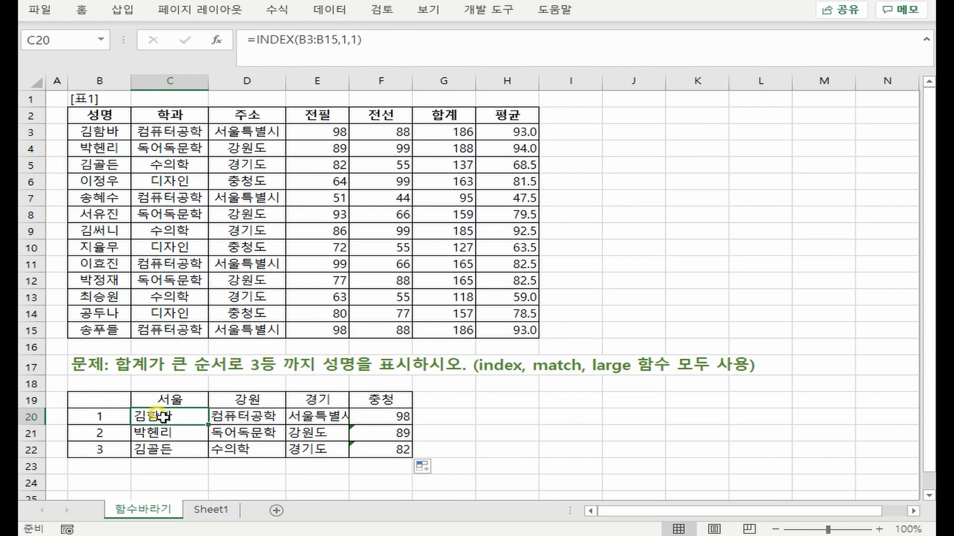
double_click(193, 419)
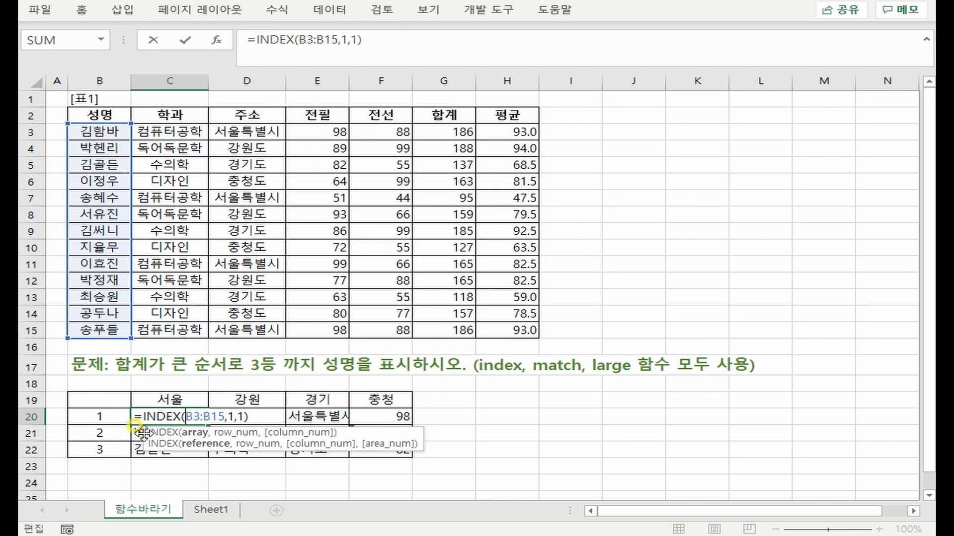
key("Return")
key("F2")
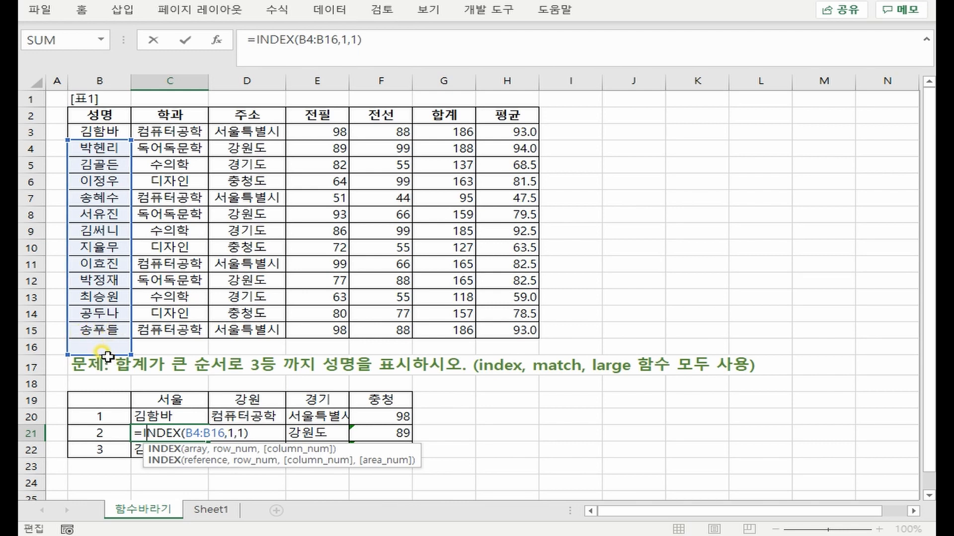
key("Return")
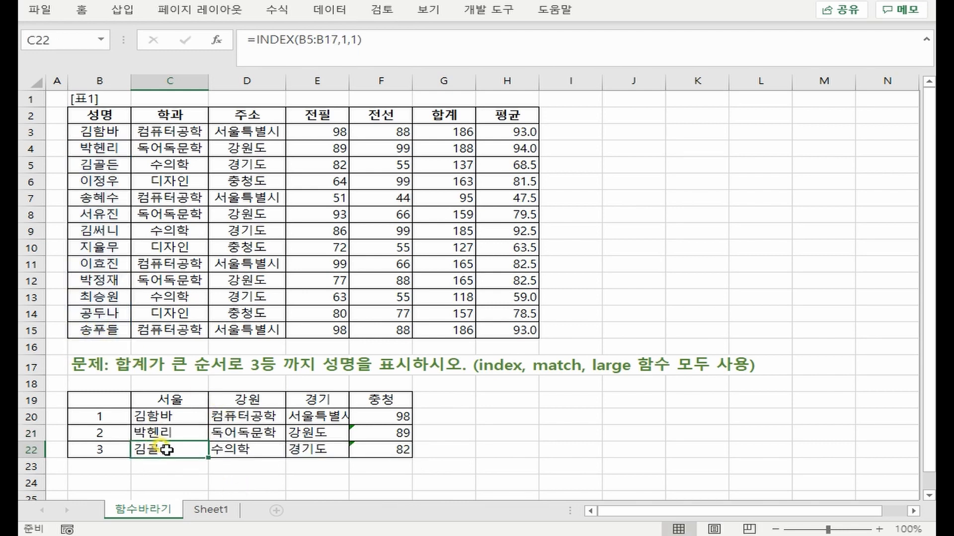
double_click(166, 449)
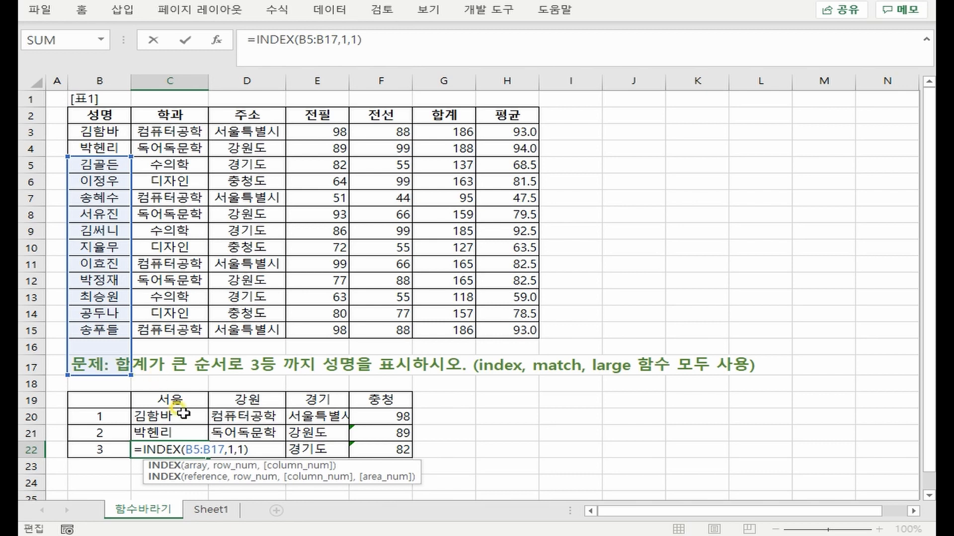
key("Return")
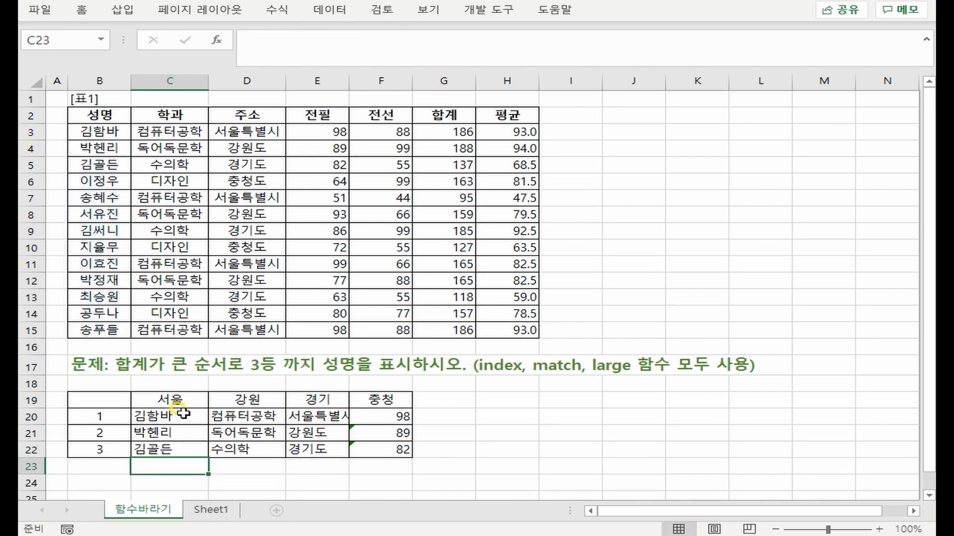
Review the region headings, the rank labels and the filled range C20:F22, including the formula in E21
left_click(166, 399)
left_click(115, 414)
left_click(310, 395)
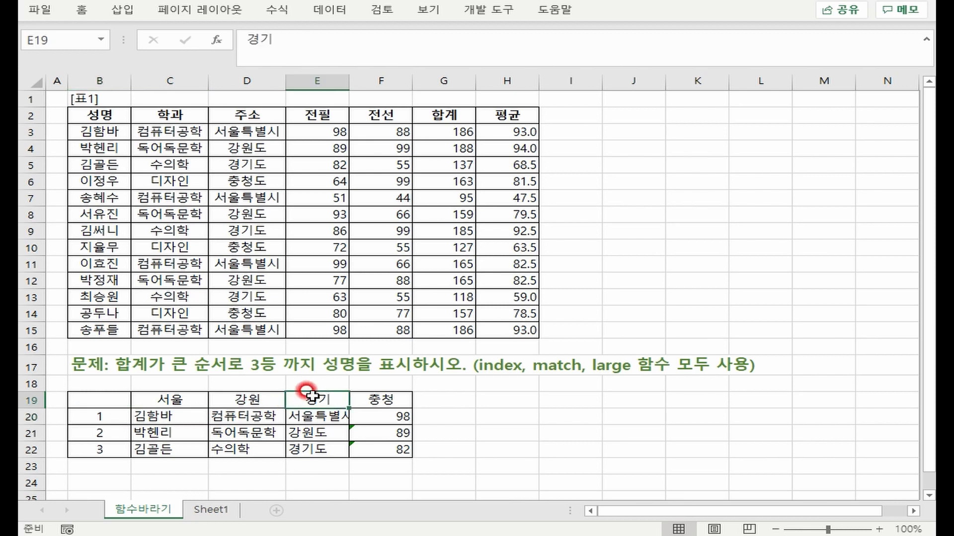
left_click(102, 447)
left_click(382, 400)
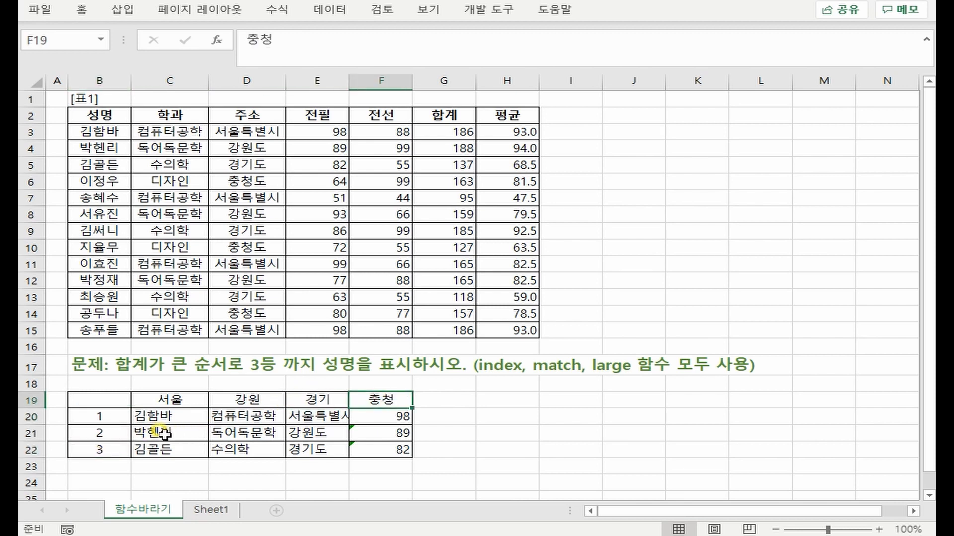
left_click(102, 433)
left_click_drag(159, 416, 379, 452)
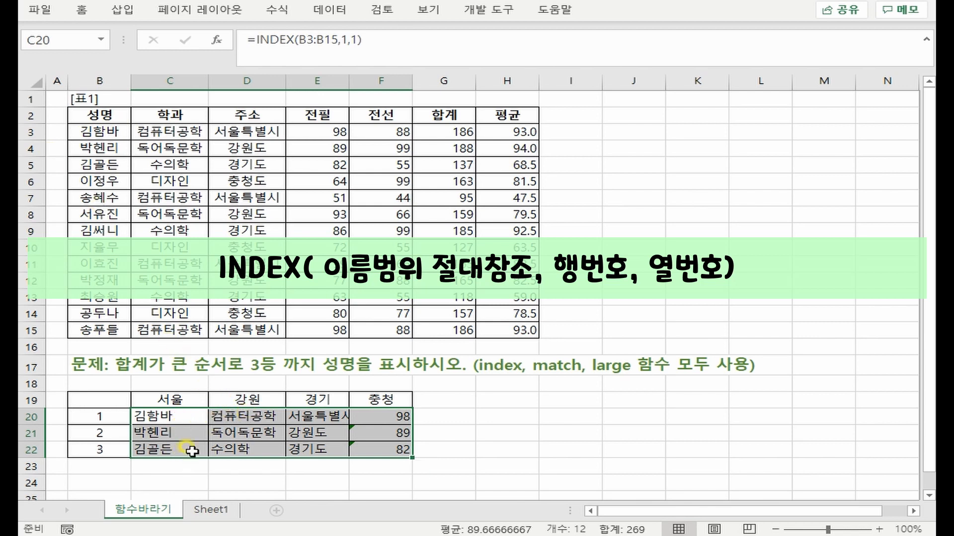
double_click(328, 433)
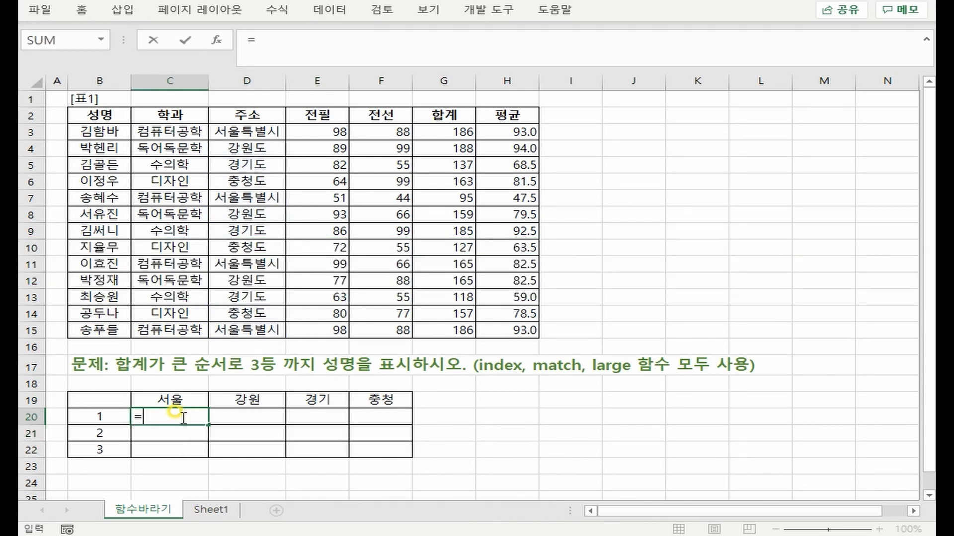
Enter =INDEX($B$3:$B$15, 1, 1) in C20 with the name range as an absolute reference, and fill it through F22
type("ind")
key("Tab")
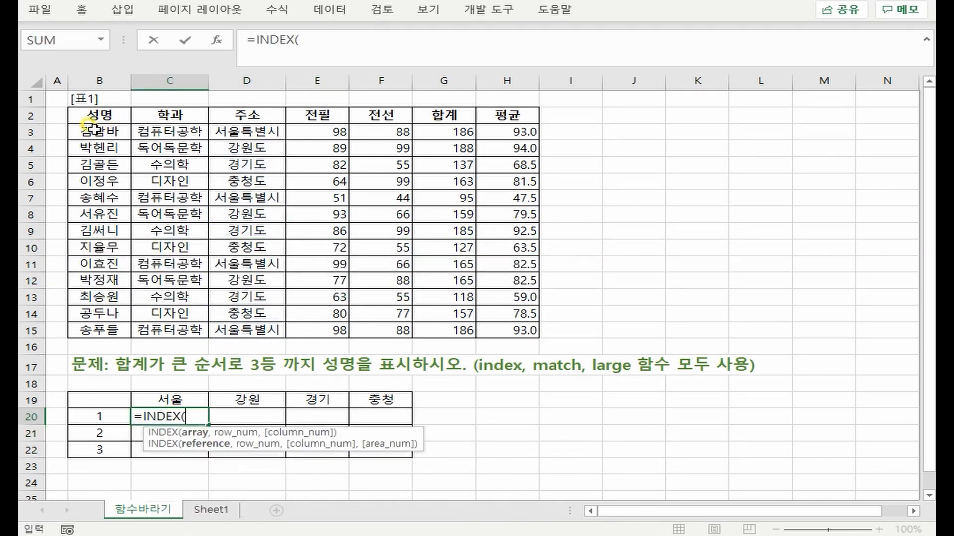
left_click_drag(85, 132, 79, 331)
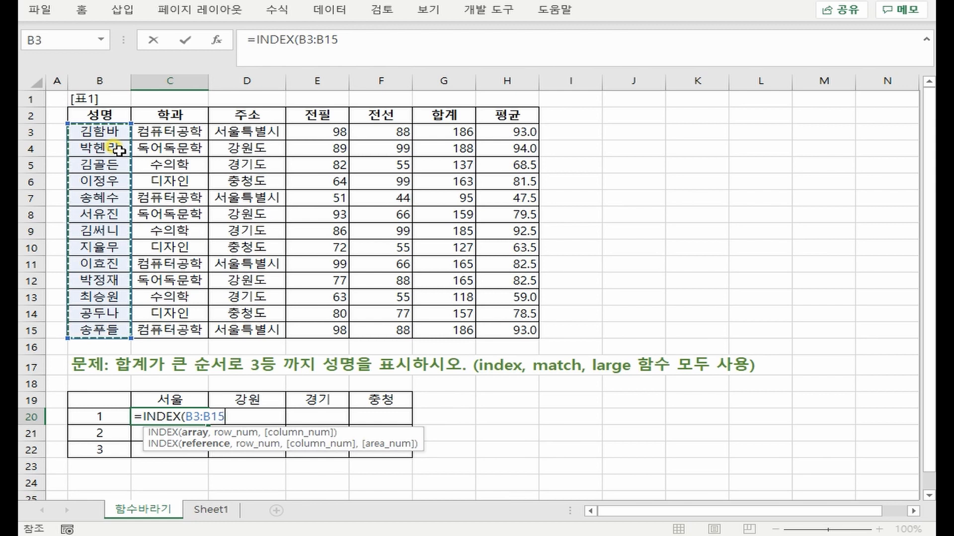
key("F4")
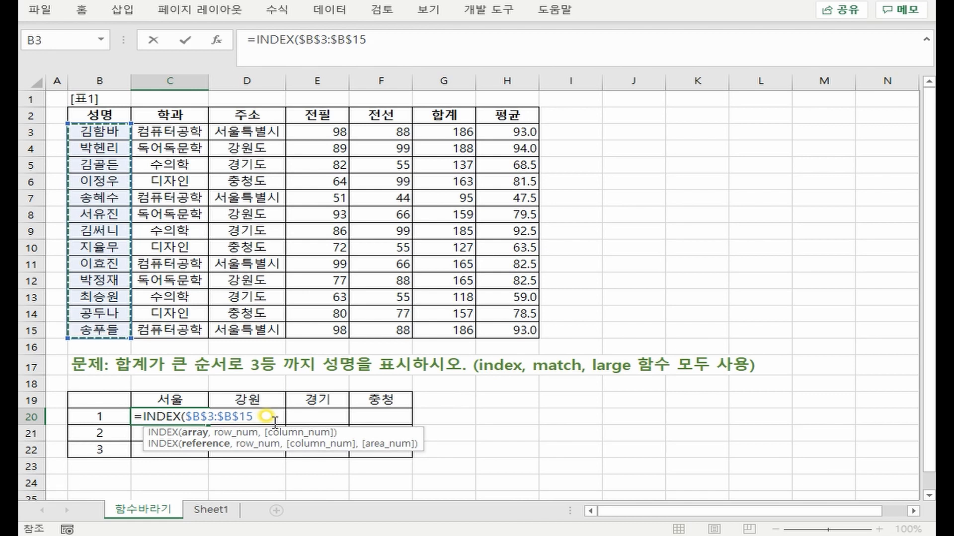
type(", 1, 1)")
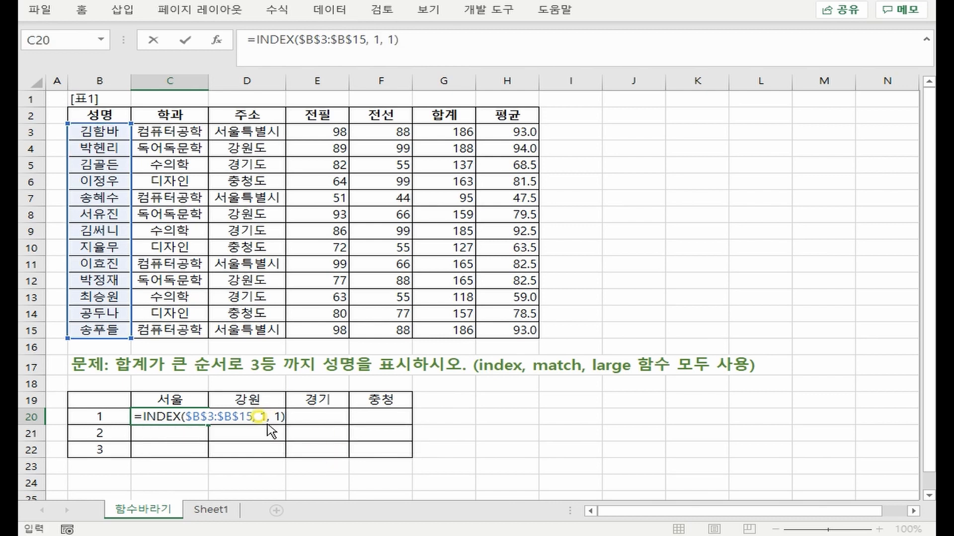
key("ctrl+Return")
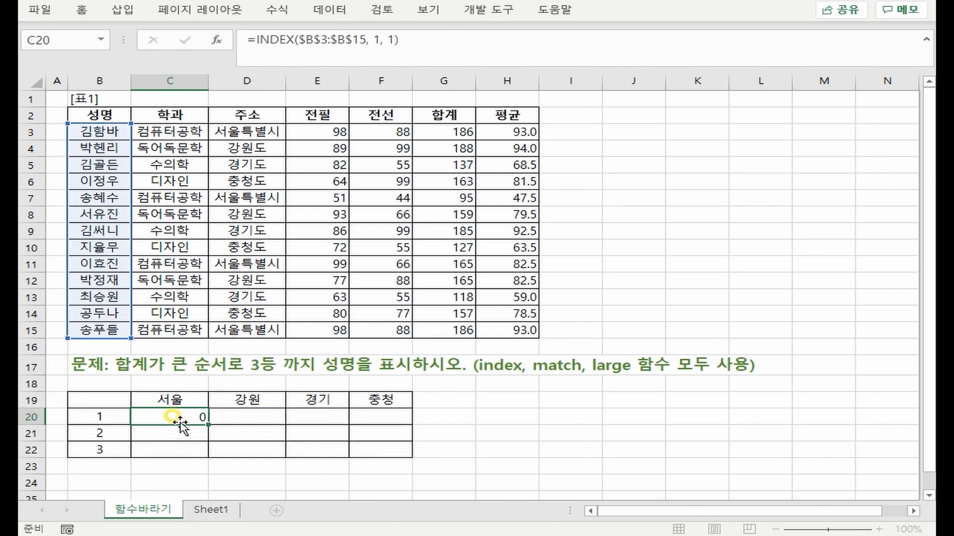
left_click_drag(208, 426, 400, 451)
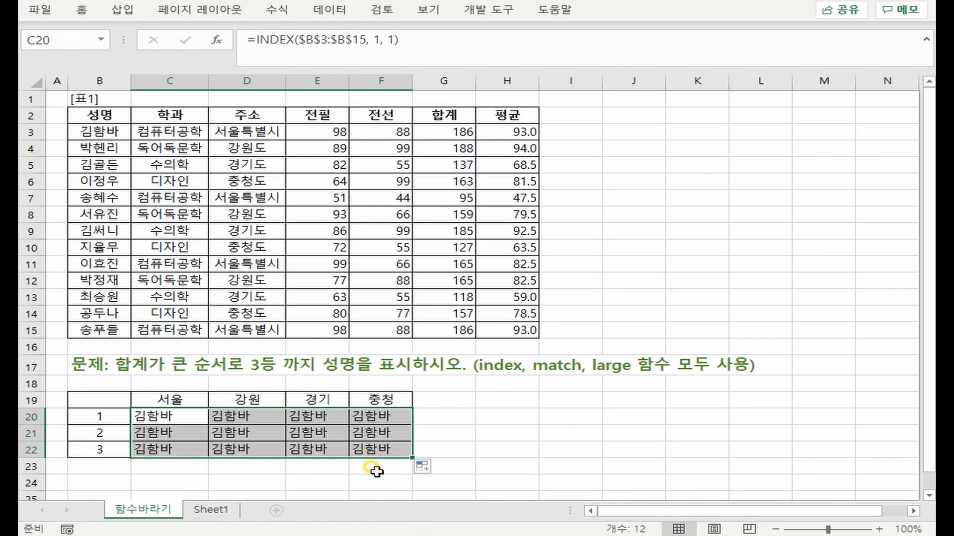
Inspect the INDEX formulas in E21, D22 and F22 to check which name range each one references
double_click(321, 433)
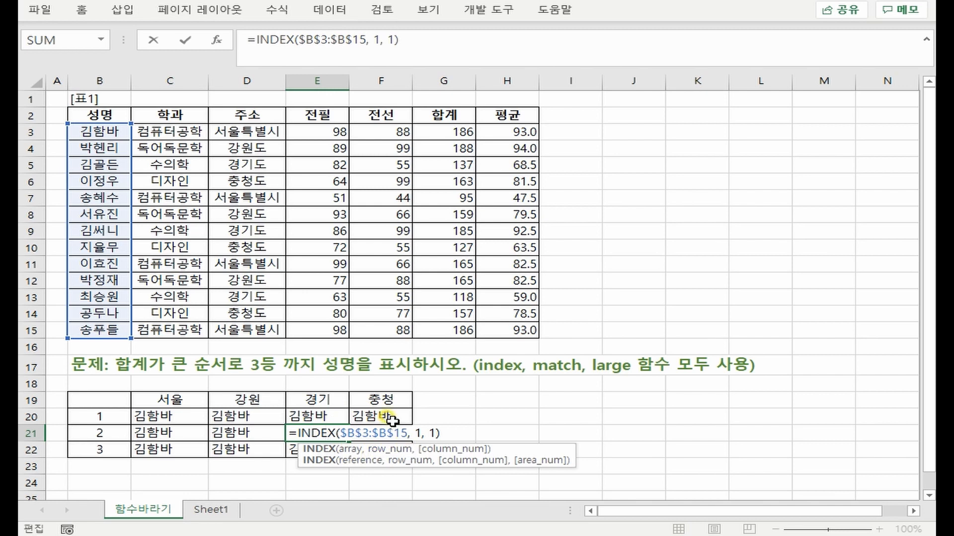
key("Escape")
double_click(261, 452)
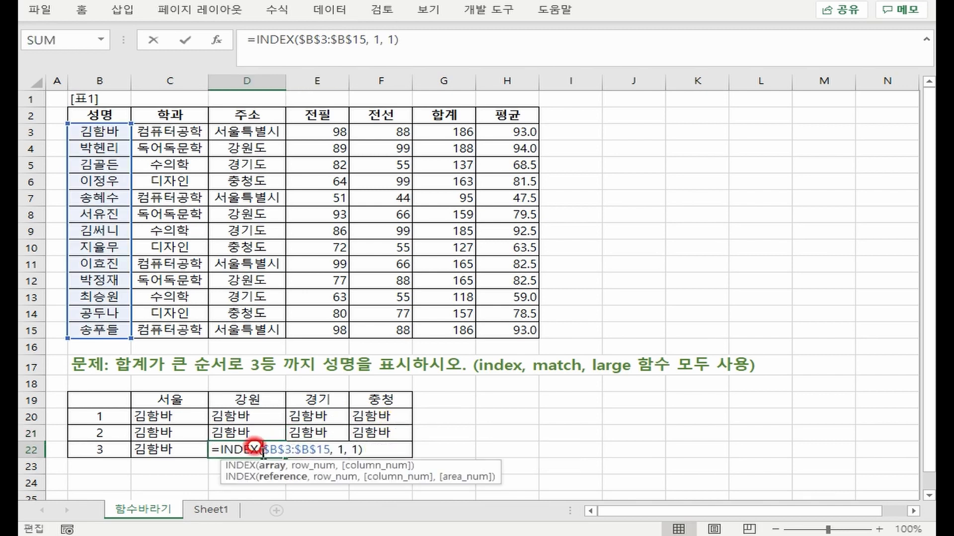
key("Escape")
double_click(392, 444)
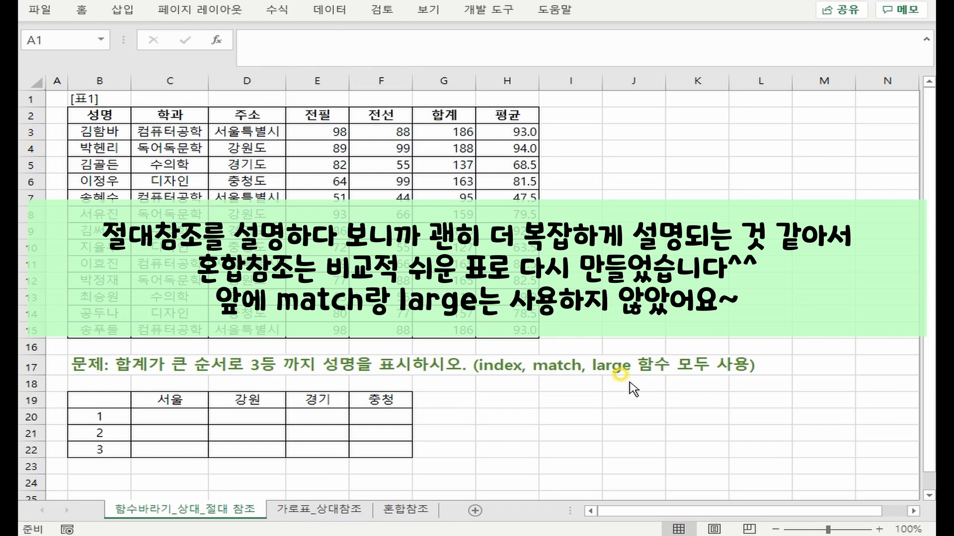
Switch to the 혼합참조 sheet and review the fruit quantities in C5:F8 that the INDEX formula will look up
left_click(399, 509)
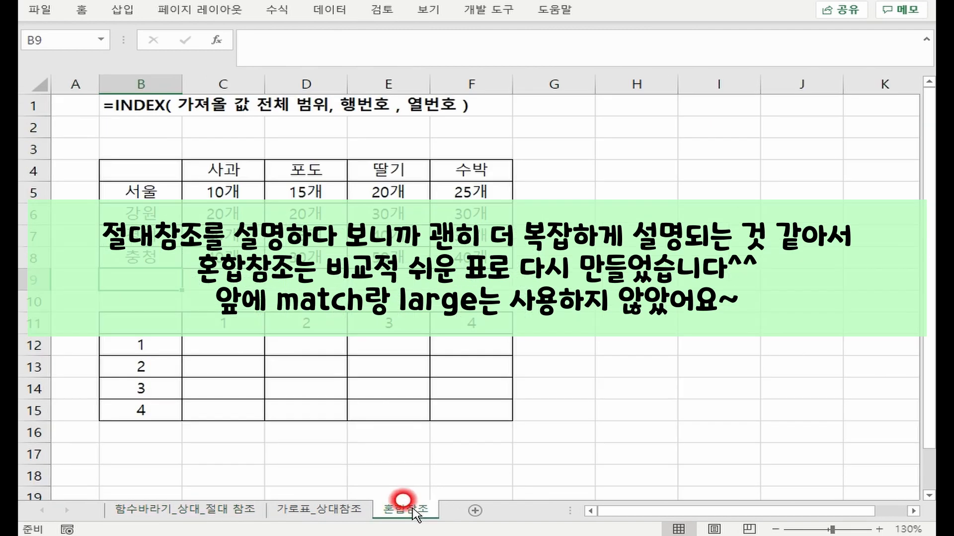
left_click(245, 350)
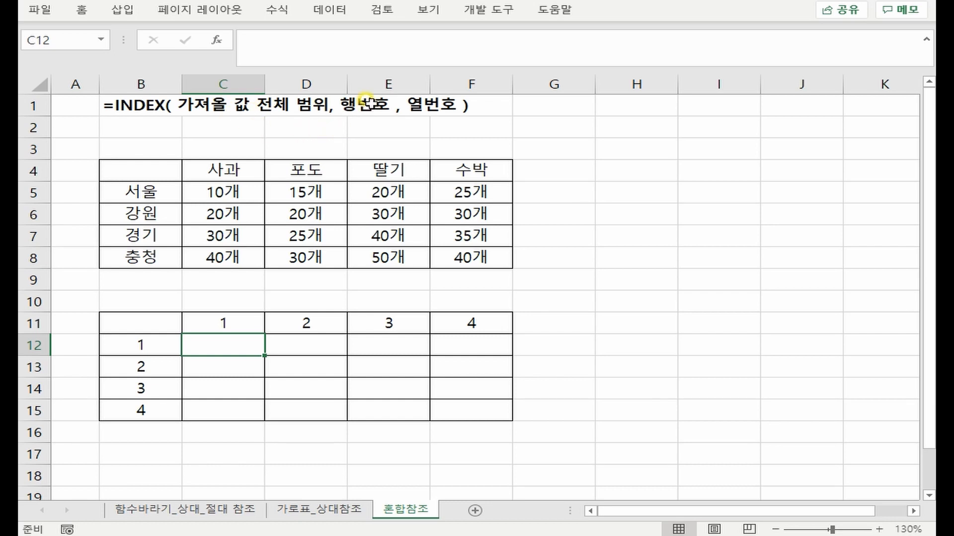
left_click(305, 235)
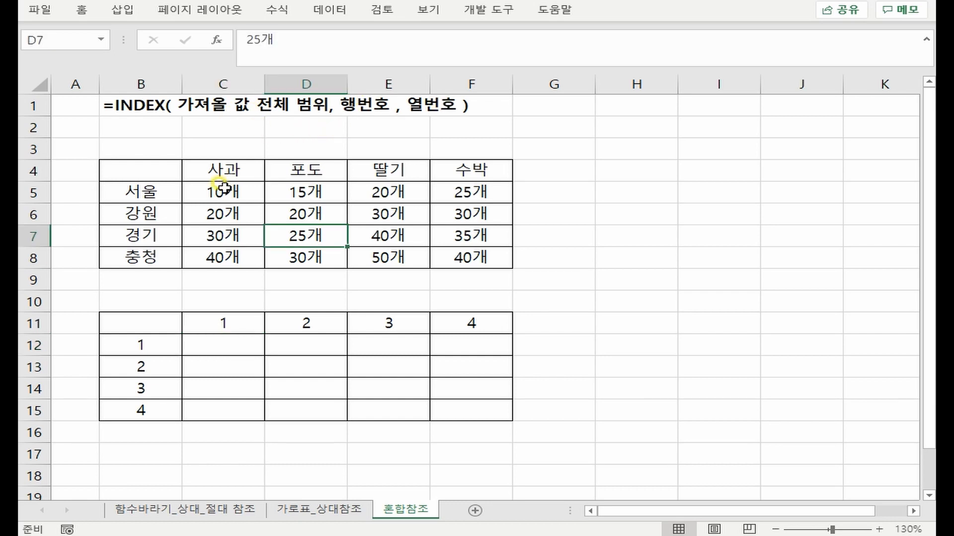
left_click_drag(225, 187, 431, 251)
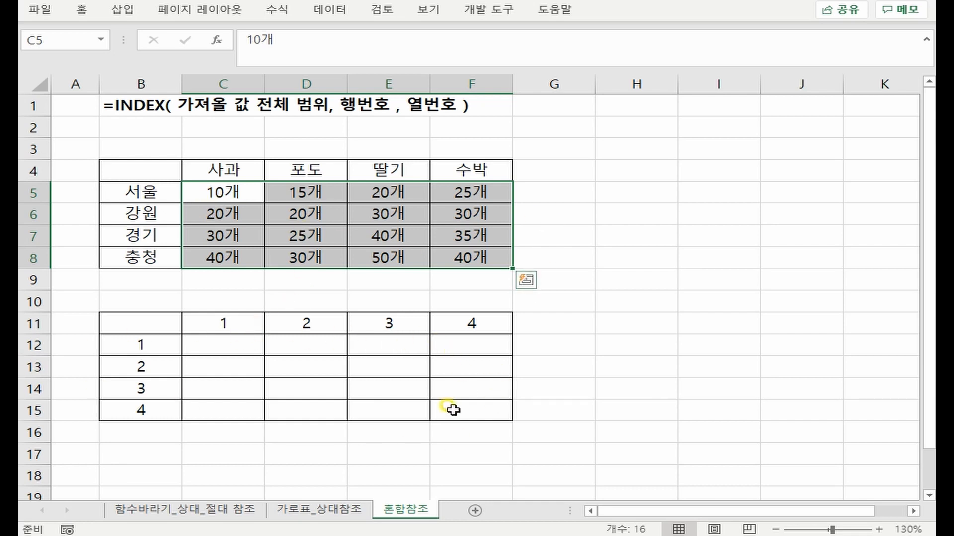
left_click(239, 351)
type("=INDEX(")
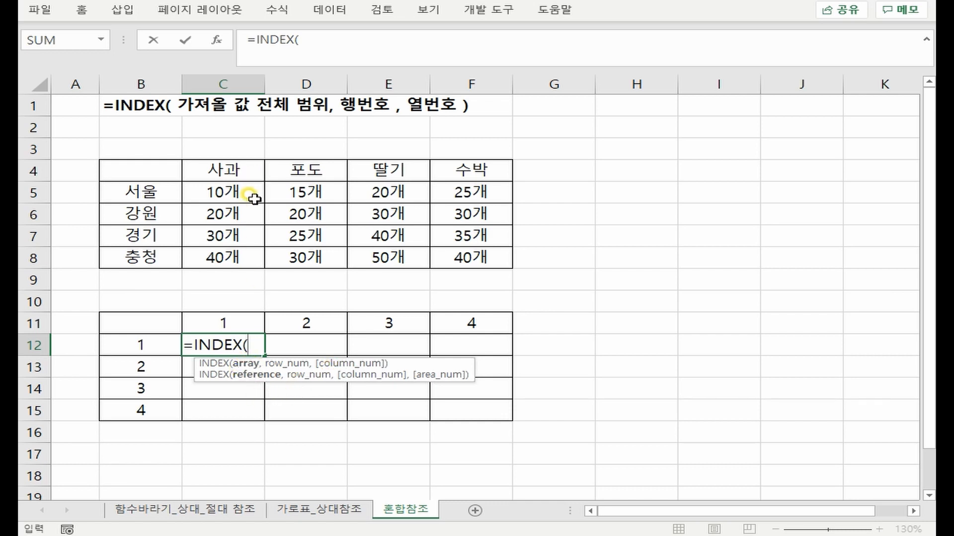
left_click_drag(234, 191, 464, 271)
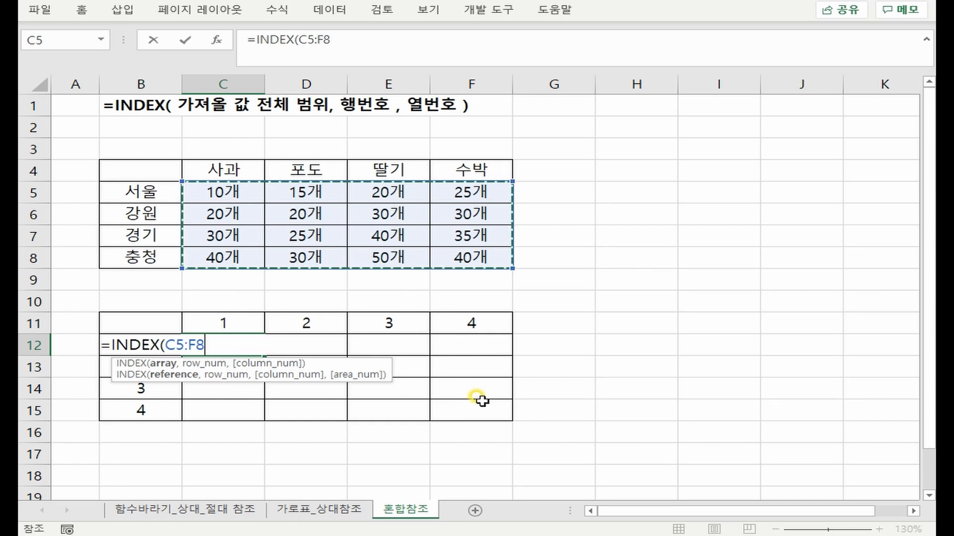
key("F4")
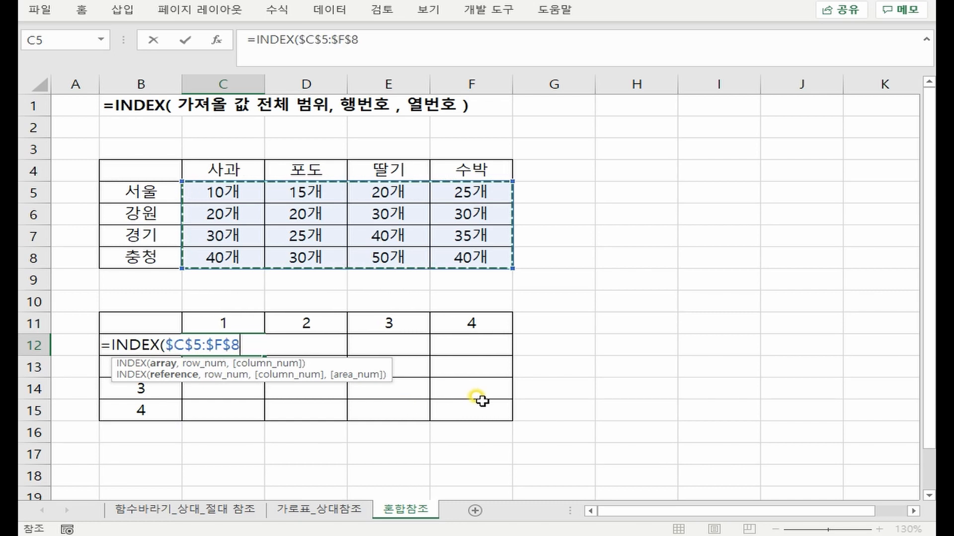
type(",")
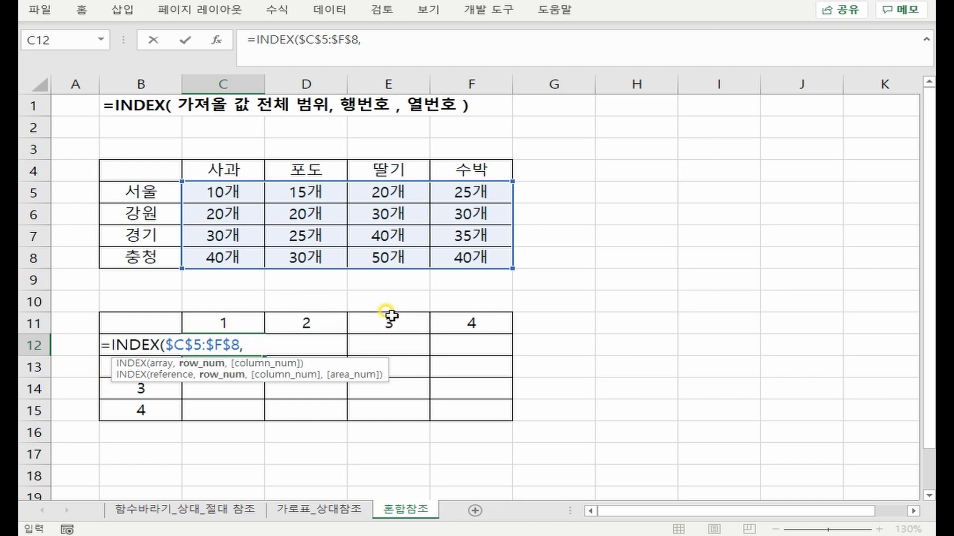
left_click(109, 345)
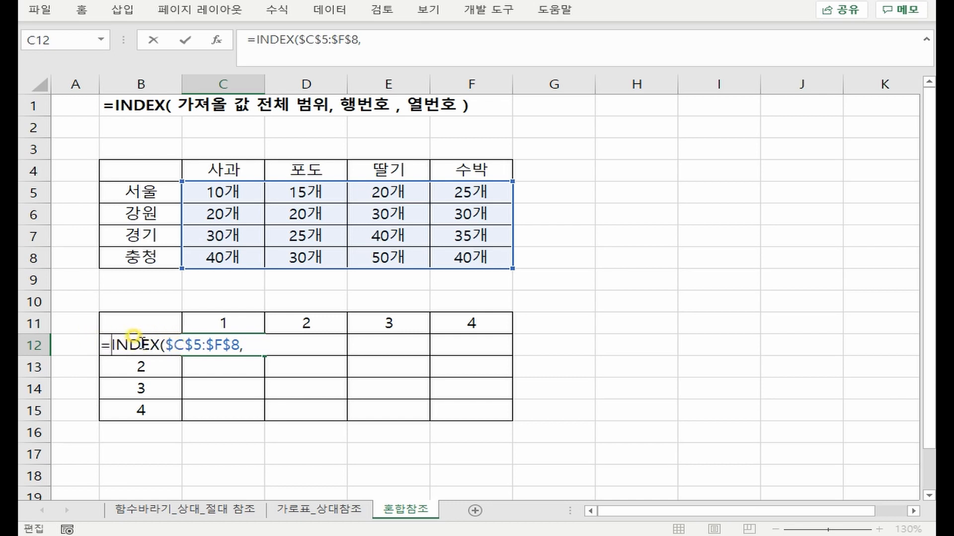
left_click(141, 344)
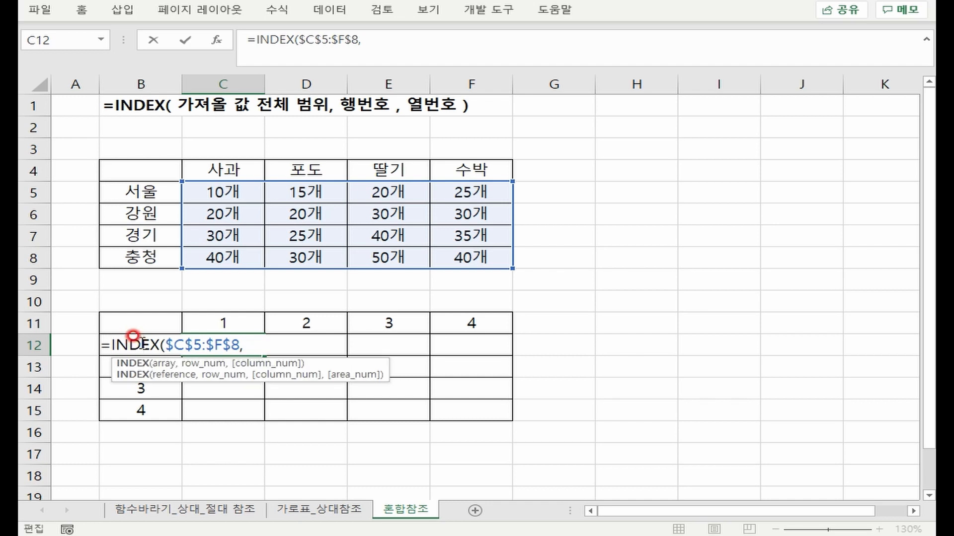
left_click(260, 343)
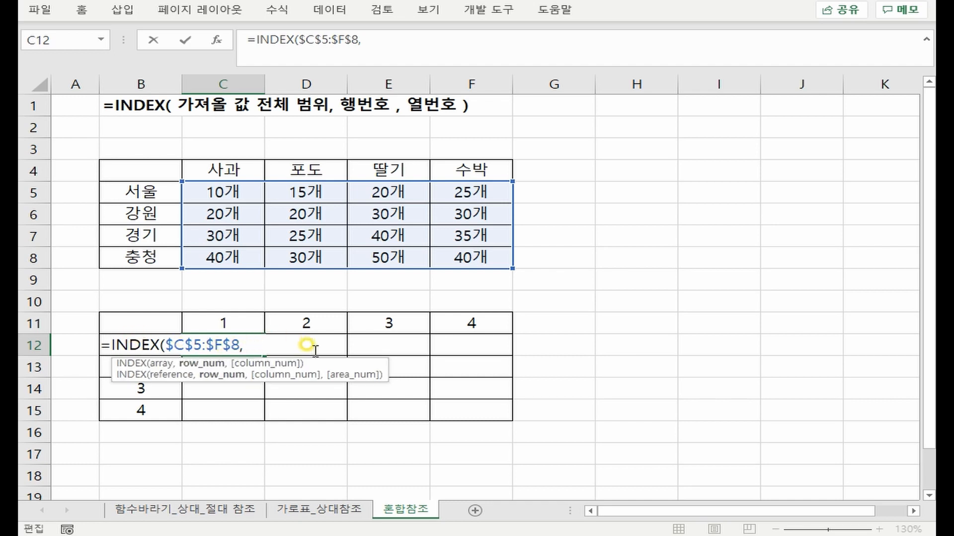
type("B12")
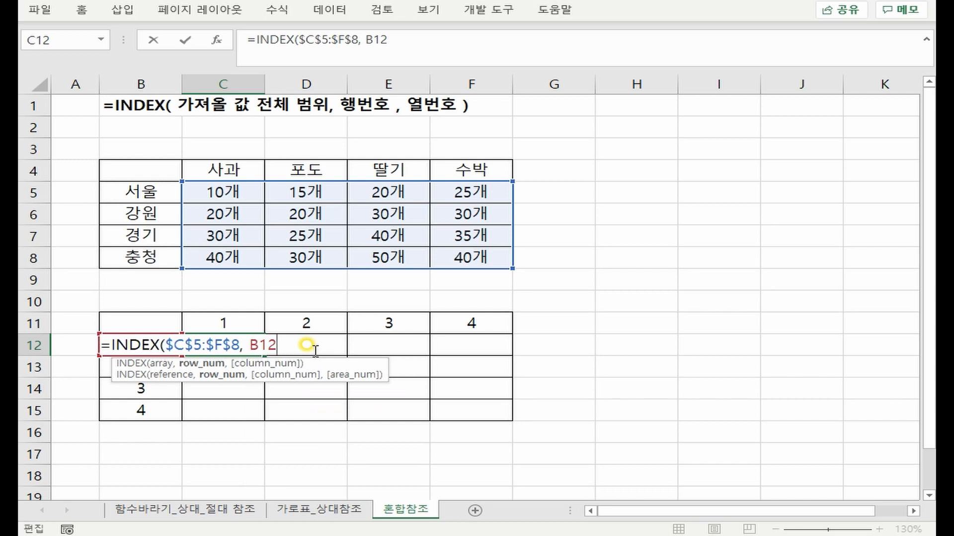
key("Escape")
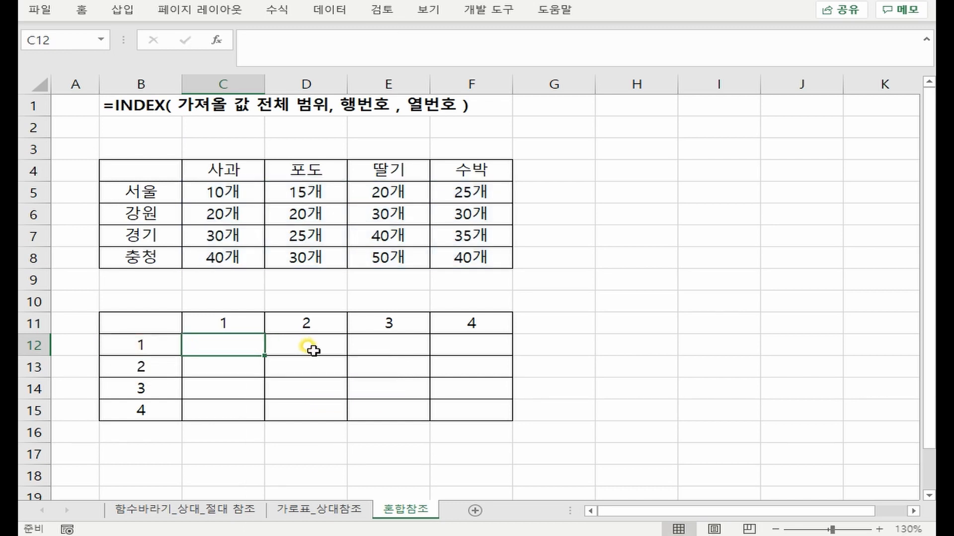
Enter =INDEX($C$5:$F$8,B12,1) in C12 and fill it through F15
left_click(277, 41)
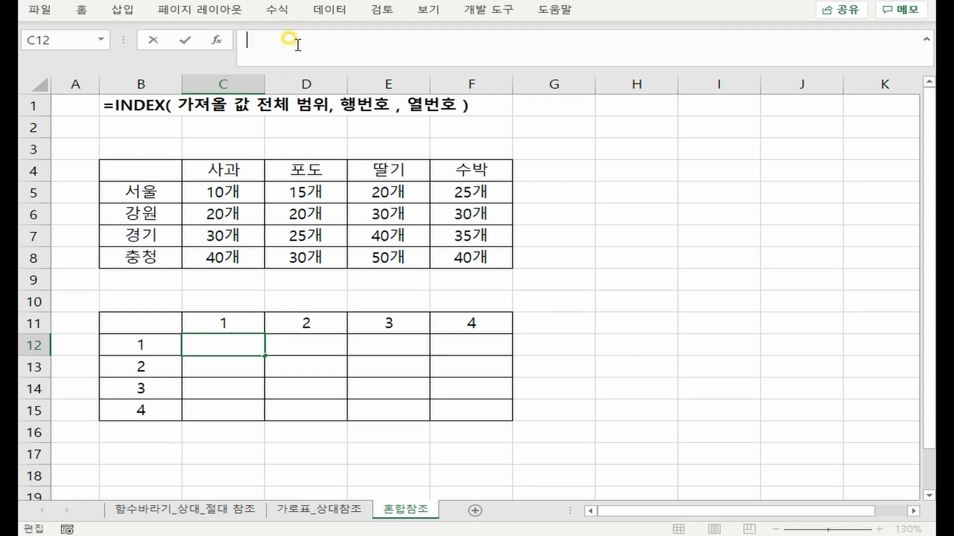
type("=in")
key("Tab")
left_click_drag(219, 193, 452, 247)
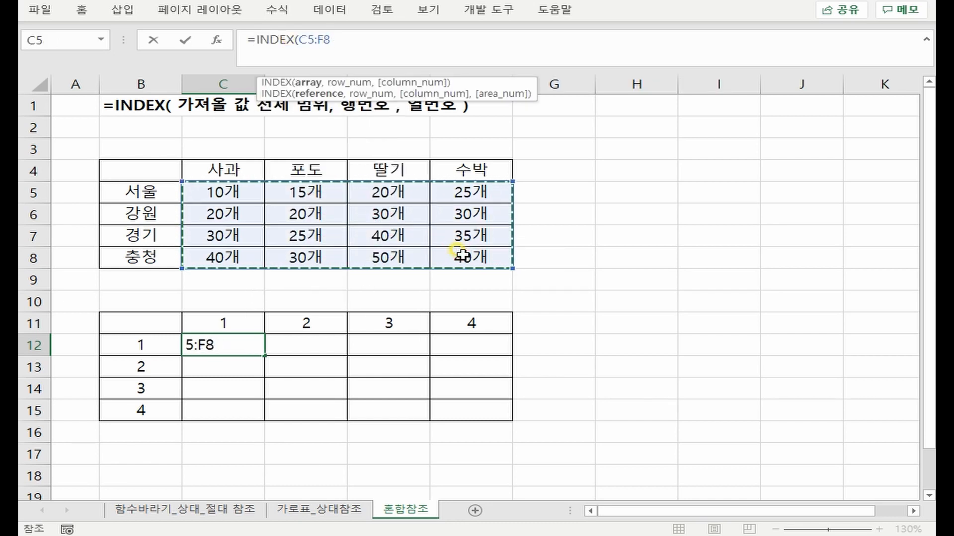
key("F4")
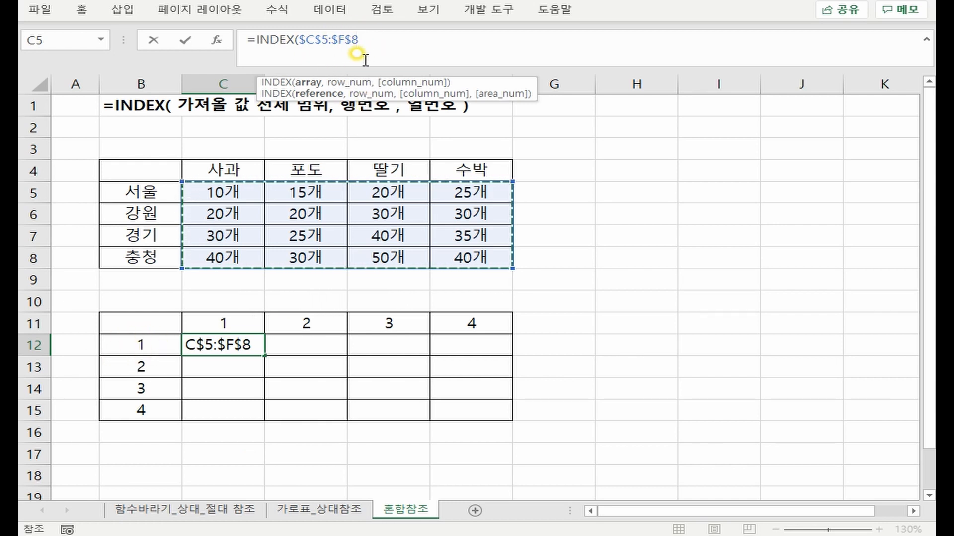
type(",")
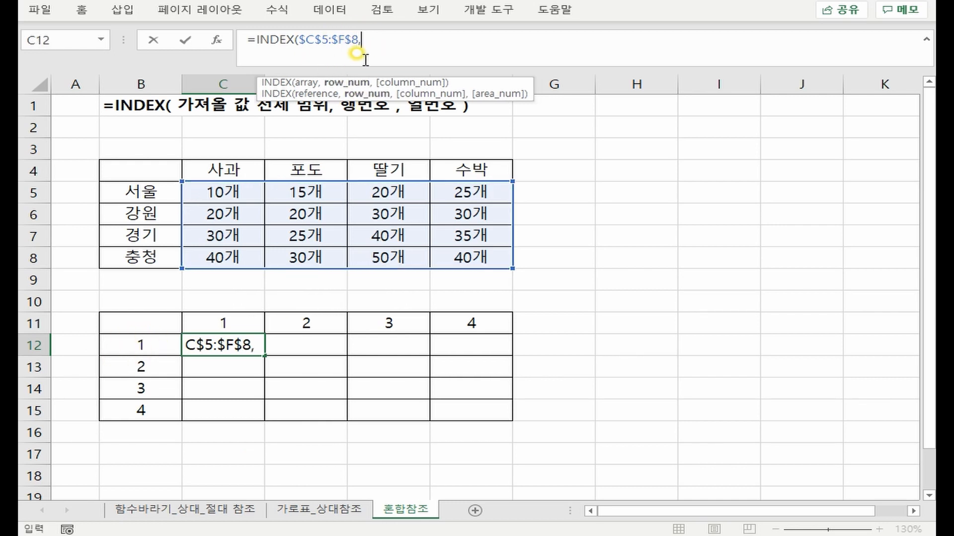
left_click(140, 343)
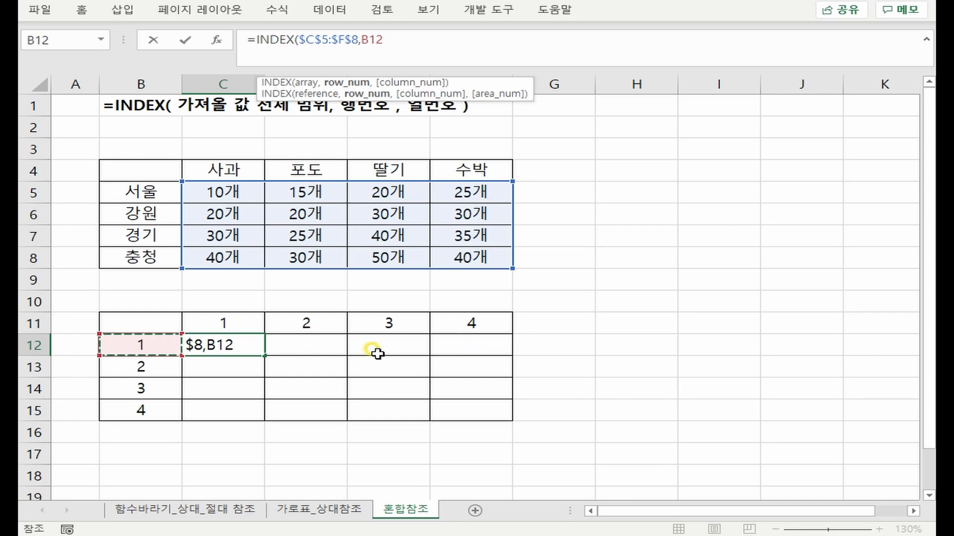
type(",1)")
key("ctrl+Return")
double_click(265, 356)
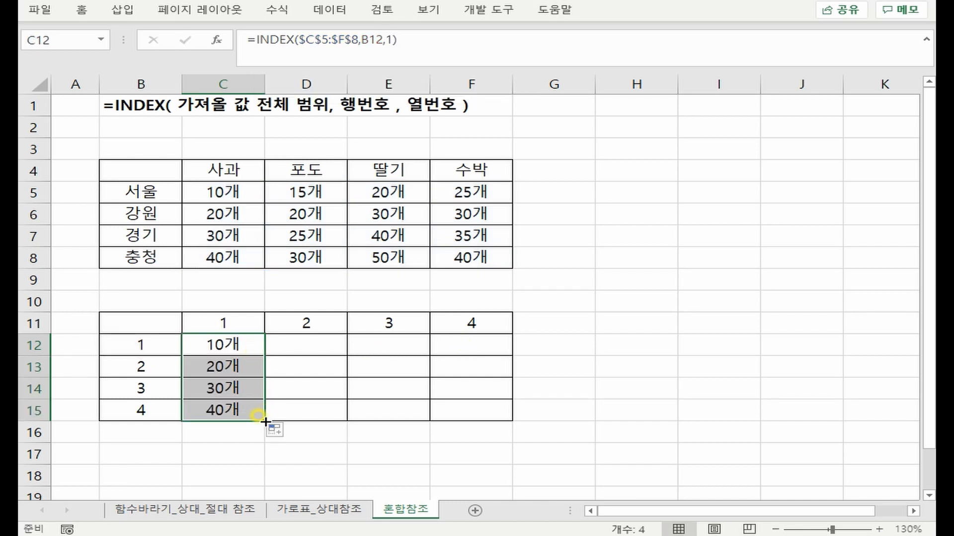
left_click_drag(264, 420, 492, 415)
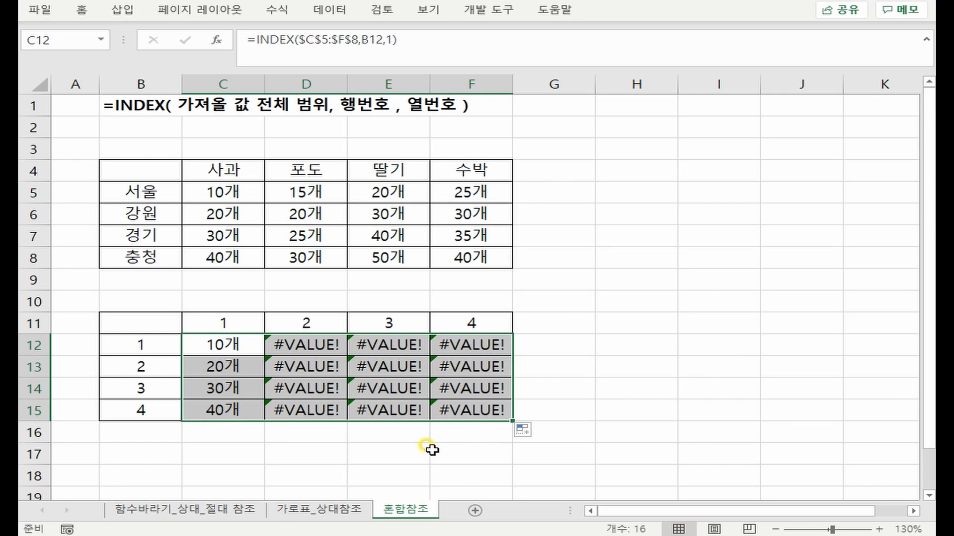
Inspect the formulas in C12, D12, E12 and F12 to check which cell each one uses as its row number
left_click_drag(145, 339, 142, 426)
double_click(230, 341)
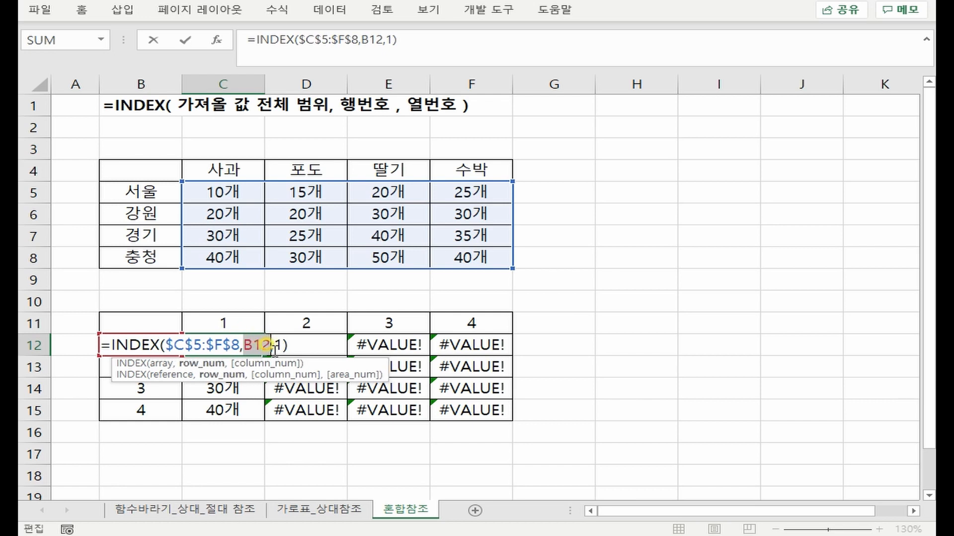
left_click(298, 345)
left_click(419, 39)
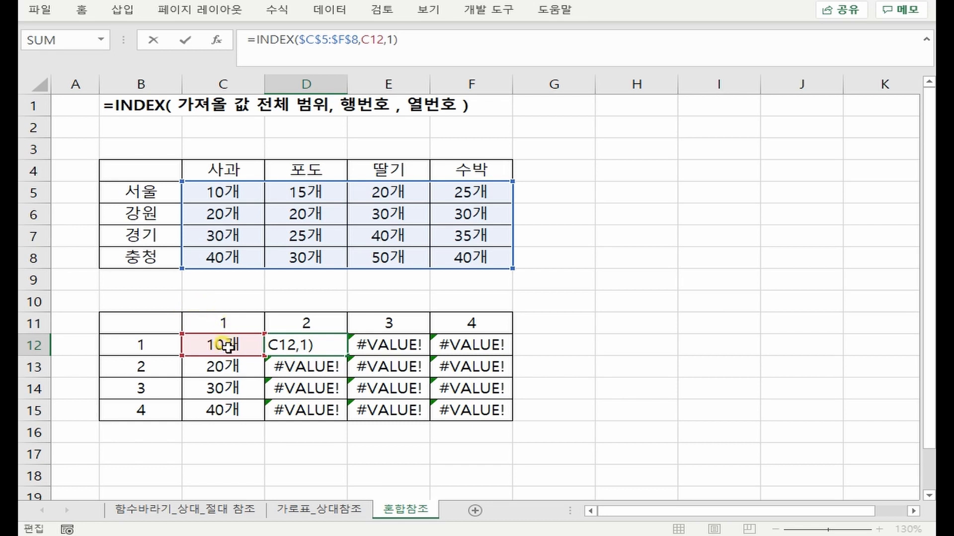
left_click_drag(228, 346, 389, 338)
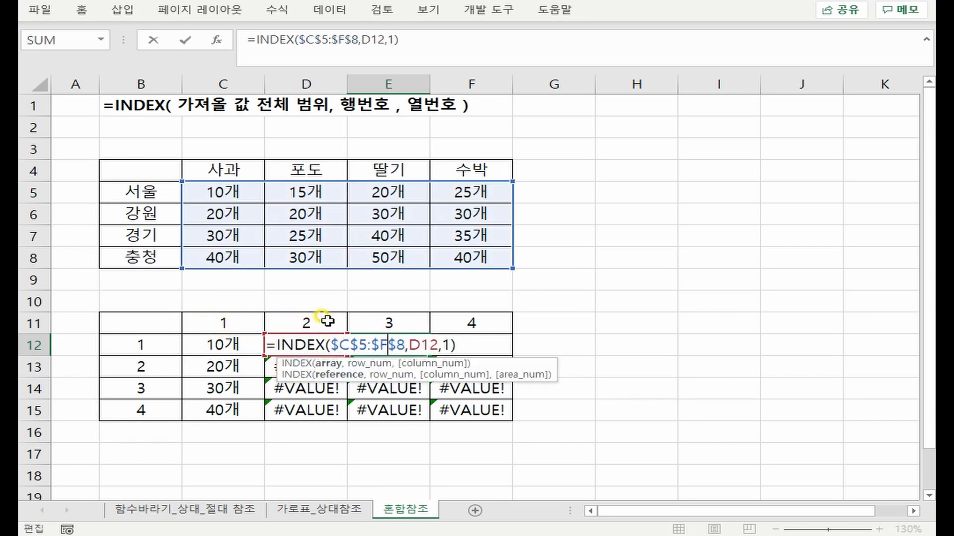
key("Tab")
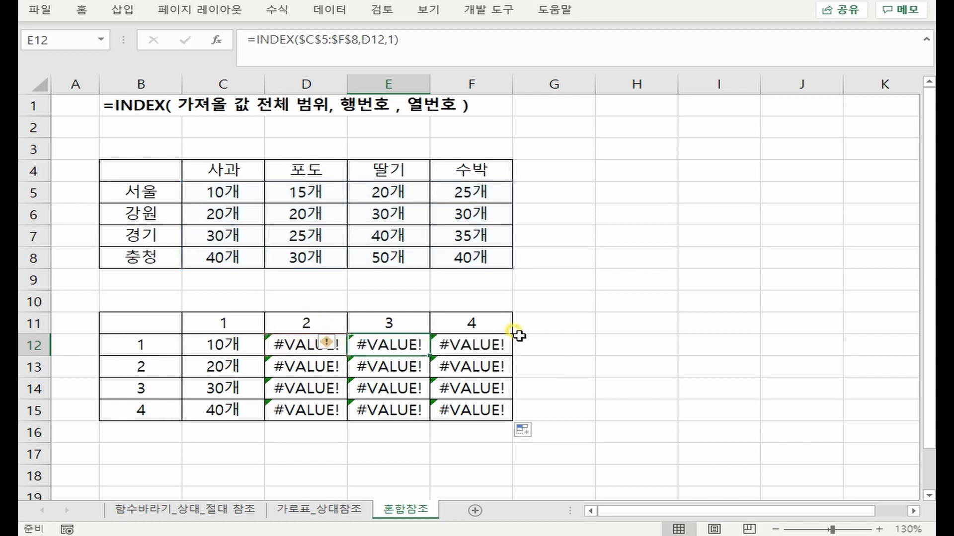
double_click(459, 342)
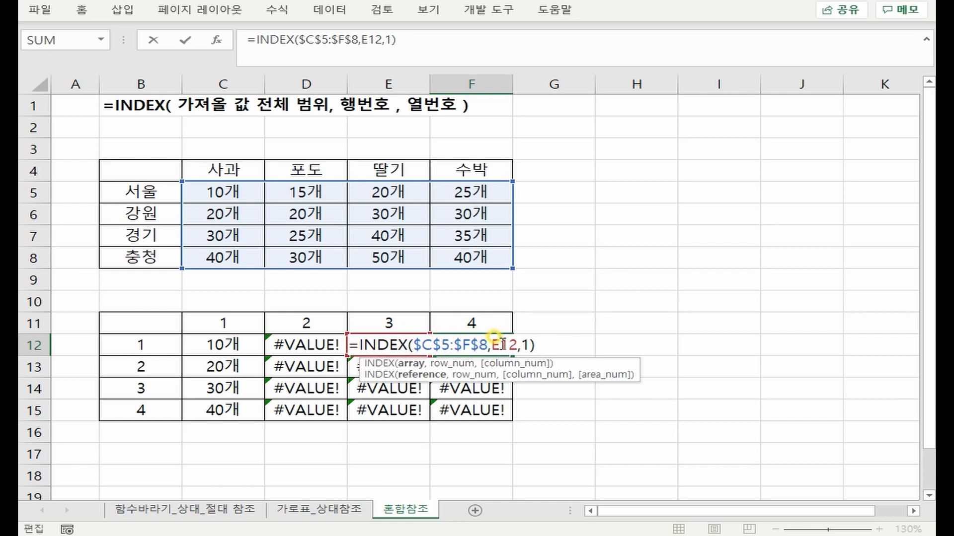
double_click(503, 343)
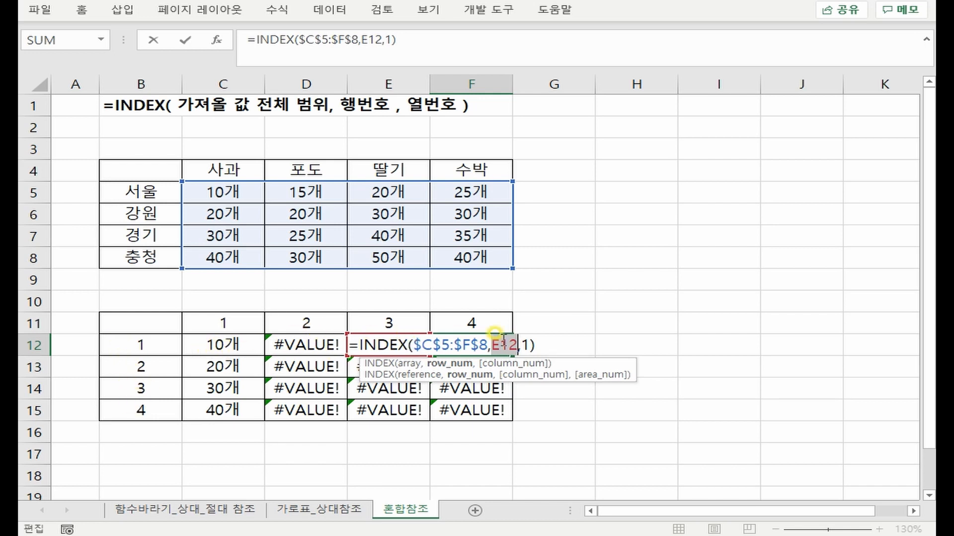
left_click_drag(132, 308, 128, 444)
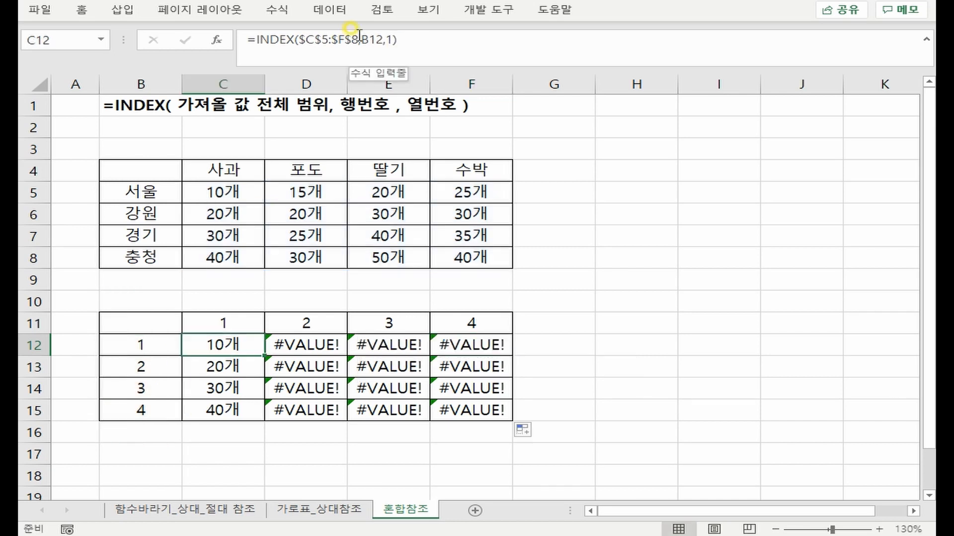
Change the row number in C12's INDEX formula to the mixed reference $B12 and refill the formula through F15
left_click_drag(359, 44, 387, 44)
left_click(138, 345)
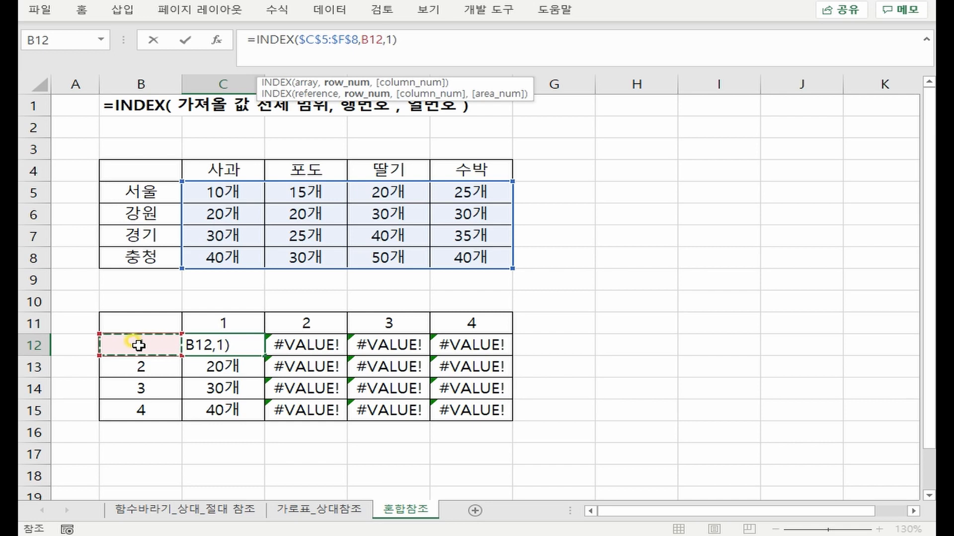
key("F4")
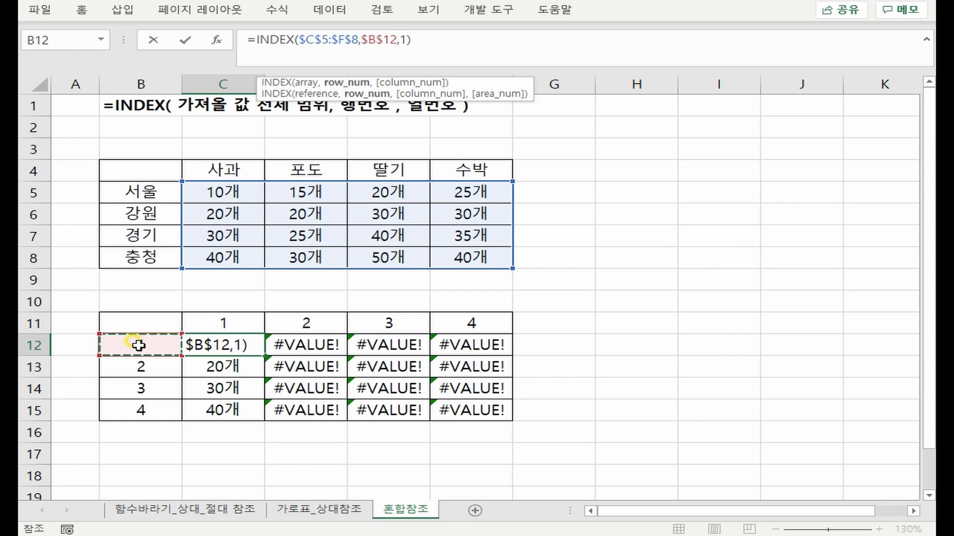
key("F4")
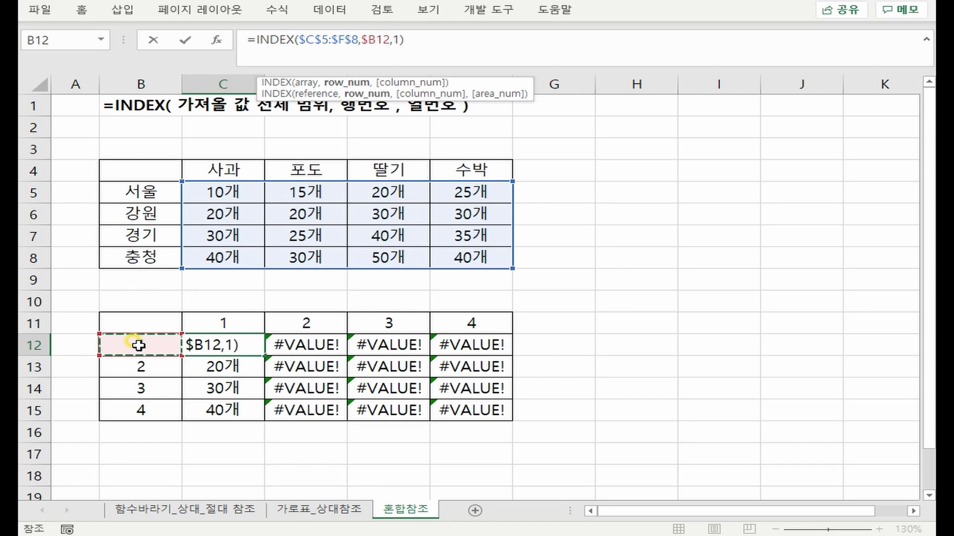
key("F4")
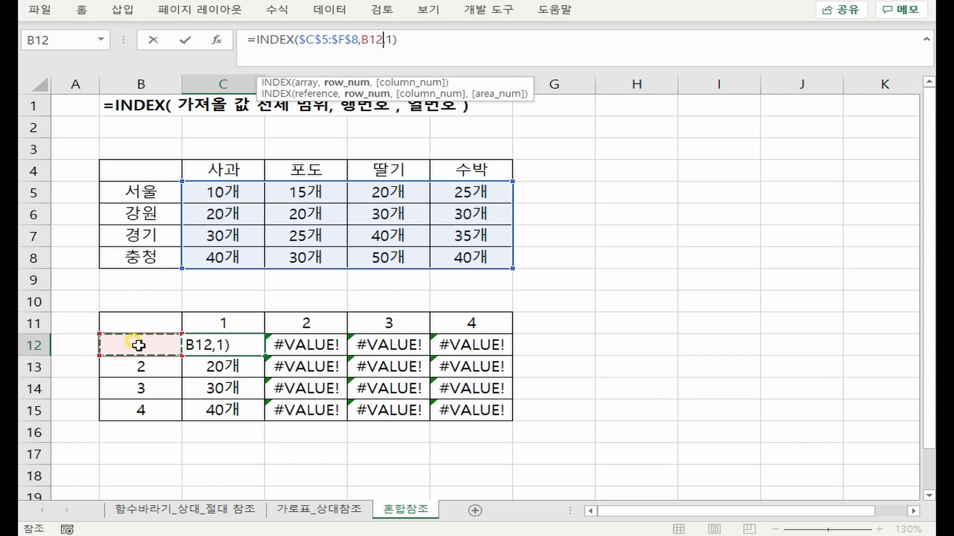
key("F4")
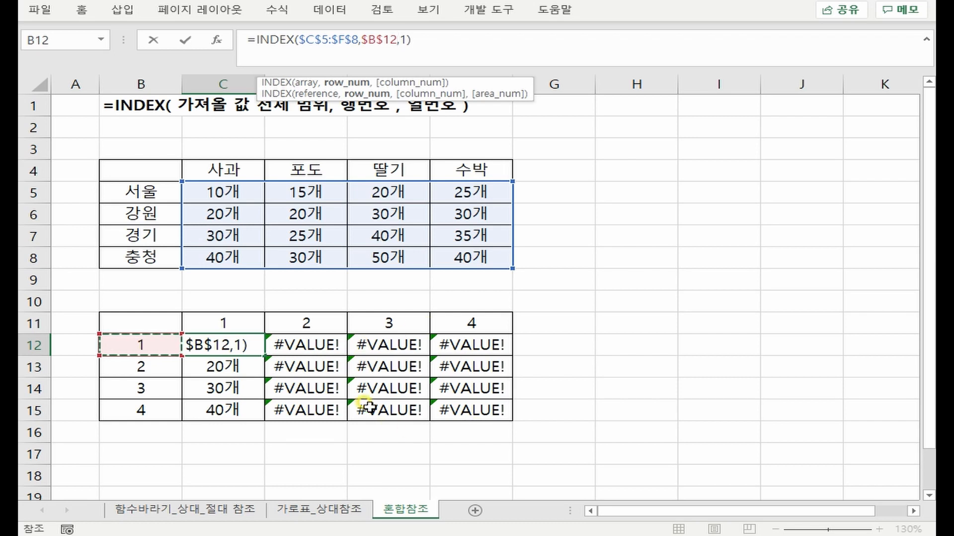
key("F4")
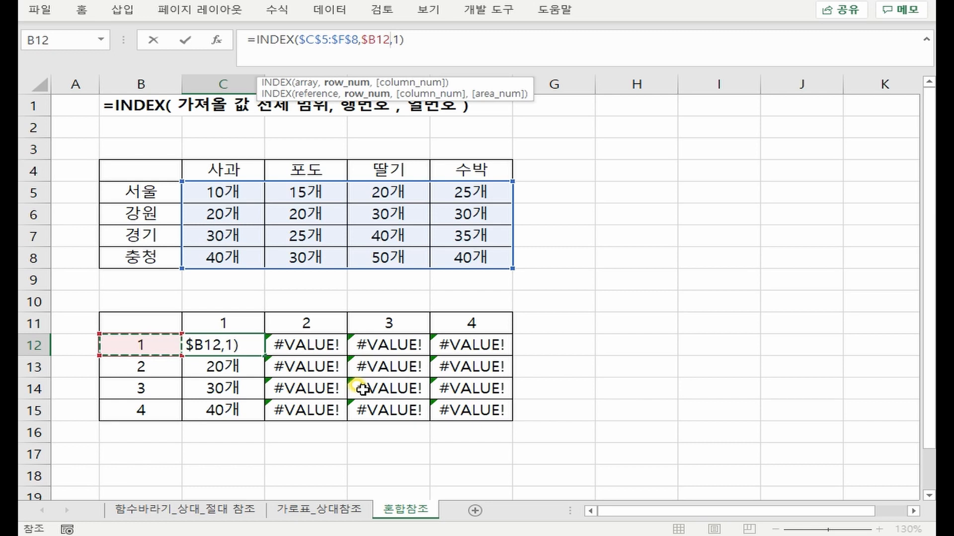
key("Return")
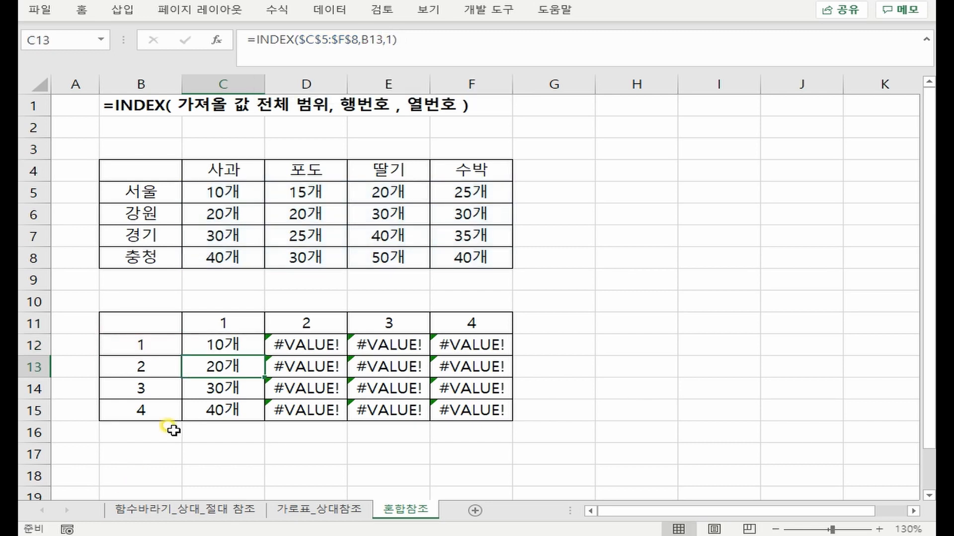
key("Up")
left_click_drag(264, 355, 545, 420)
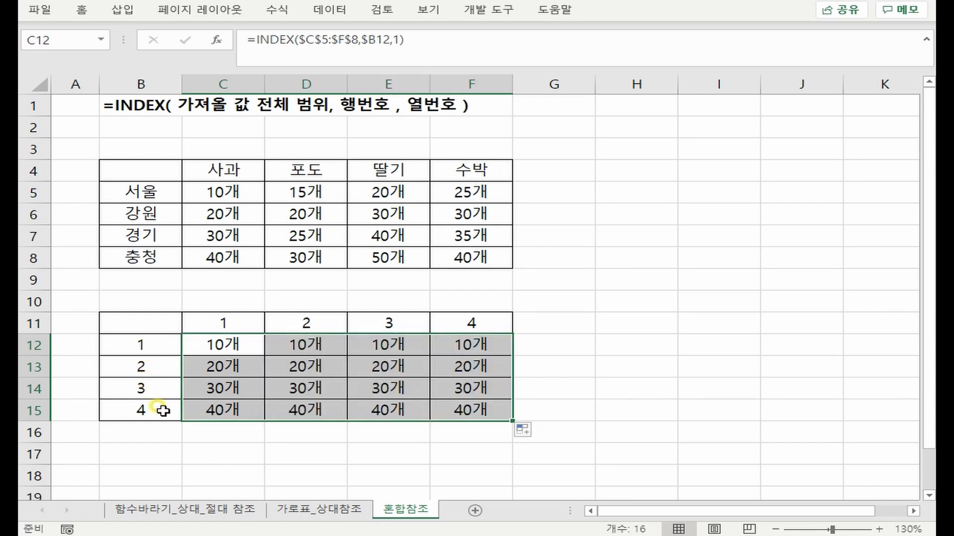
Inspect the formulas in E14, F12 and F15 to check which cell each one uses as its row number
double_click(407, 386)
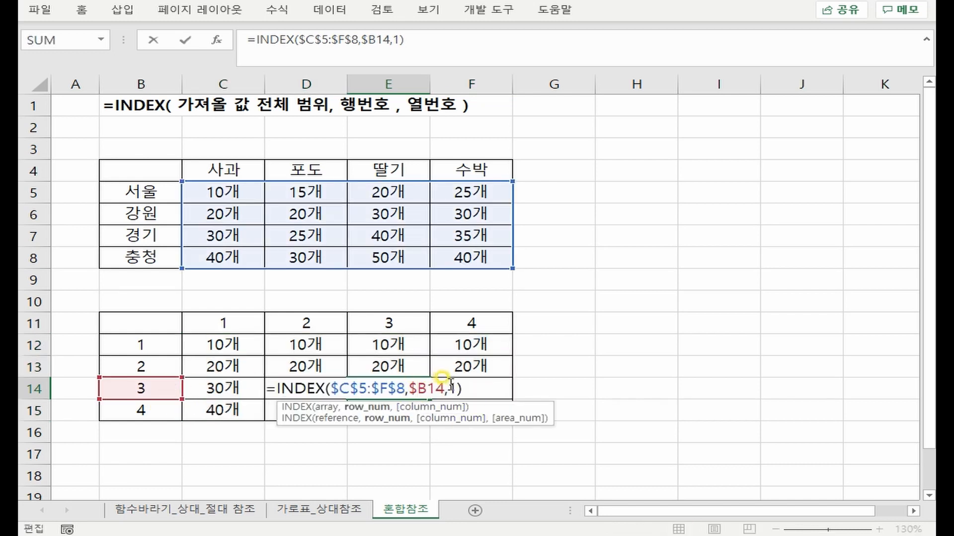
double_click(485, 348)
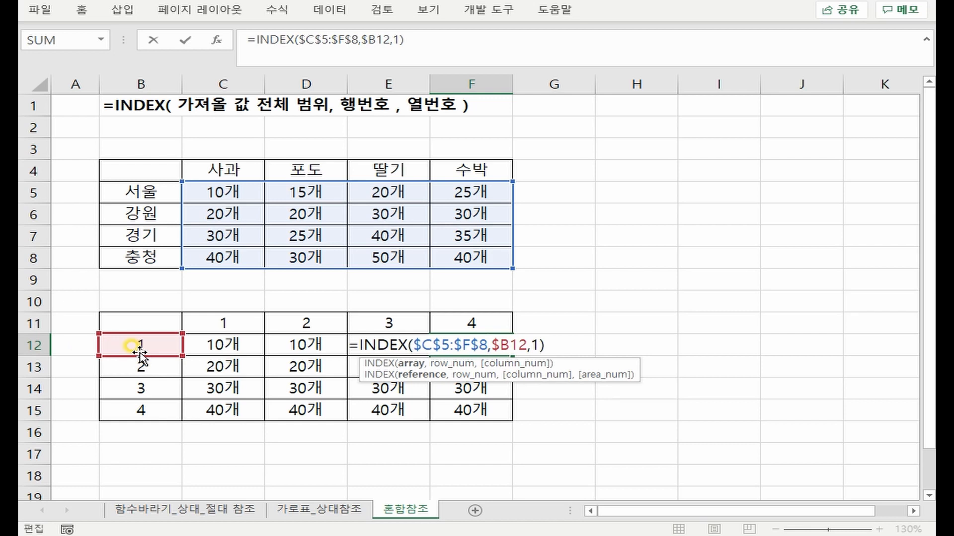
left_click(477, 406)
double_click(477, 406)
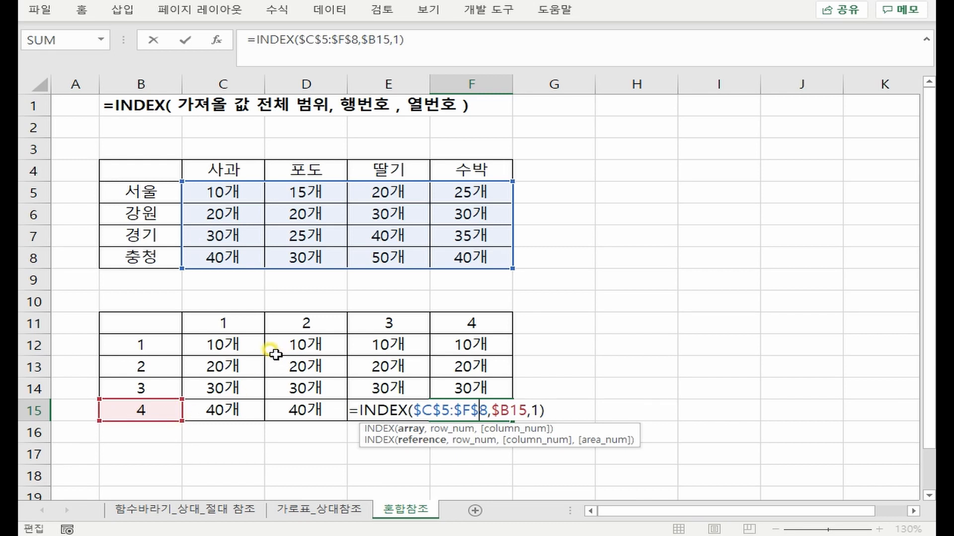
key("Escape")
left_click_drag(240, 344, 465, 411)
left_click(221, 189)
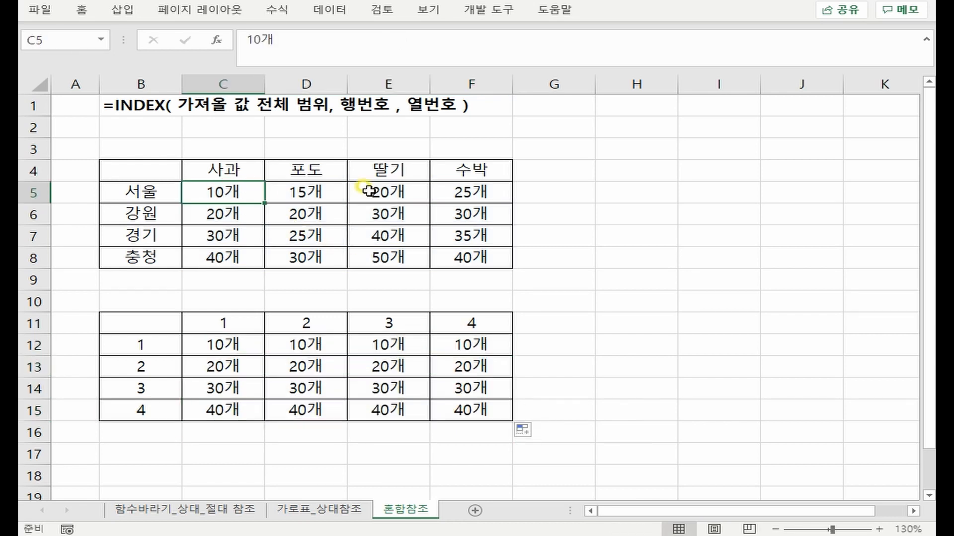
Replace the fixed column number 1 in C12's INDEX formula with the relative reference C11
left_click(228, 345)
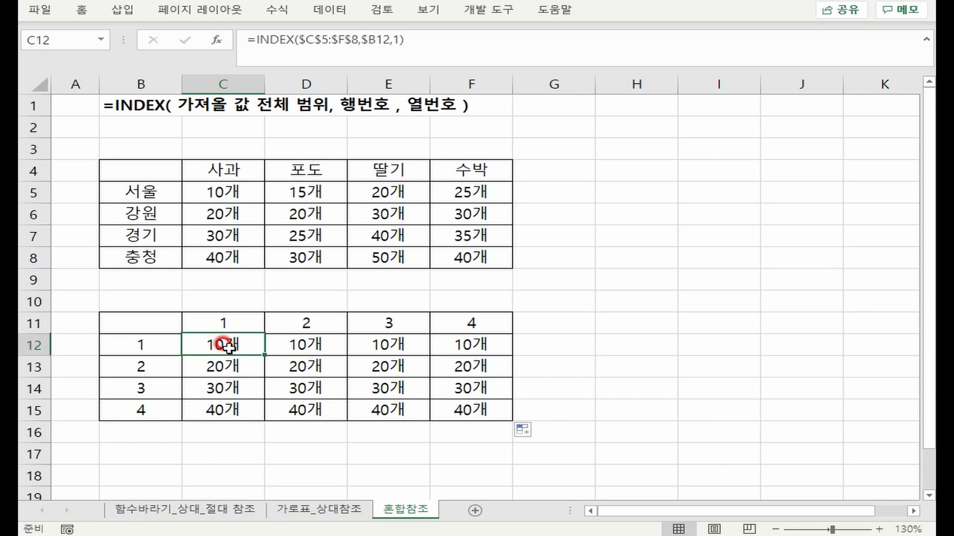
double_click(229, 345)
double_click(287, 344)
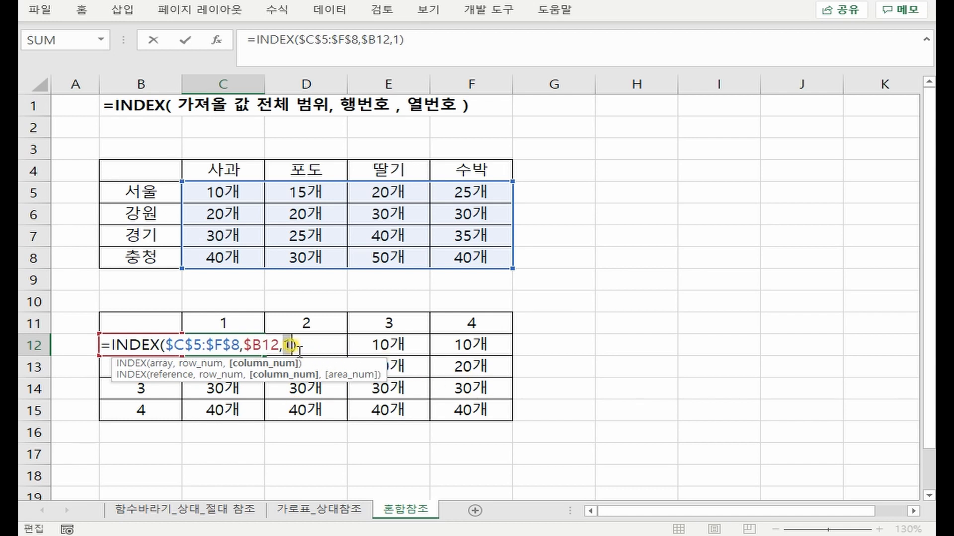
double_click(287, 342)
left_click_drag(219, 182, 219, 184)
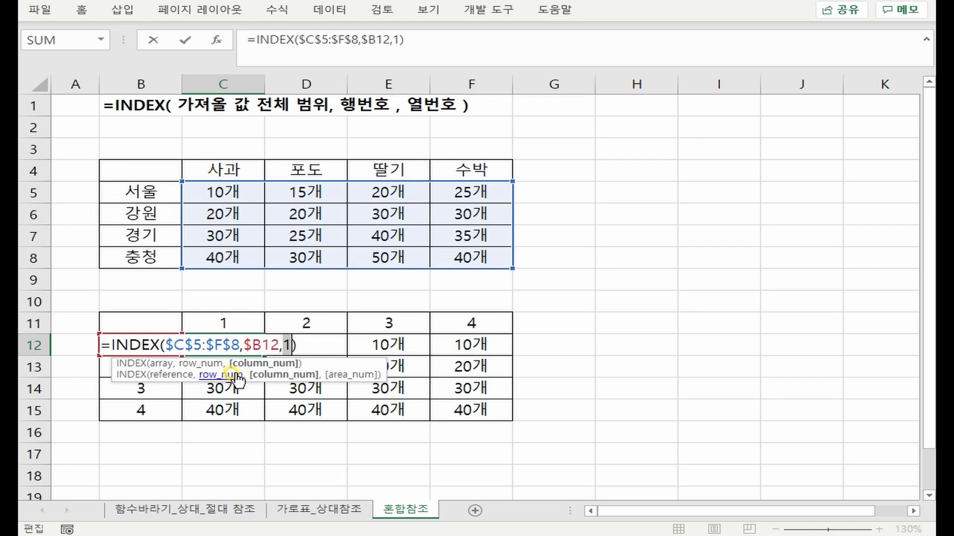
left_click(245, 326)
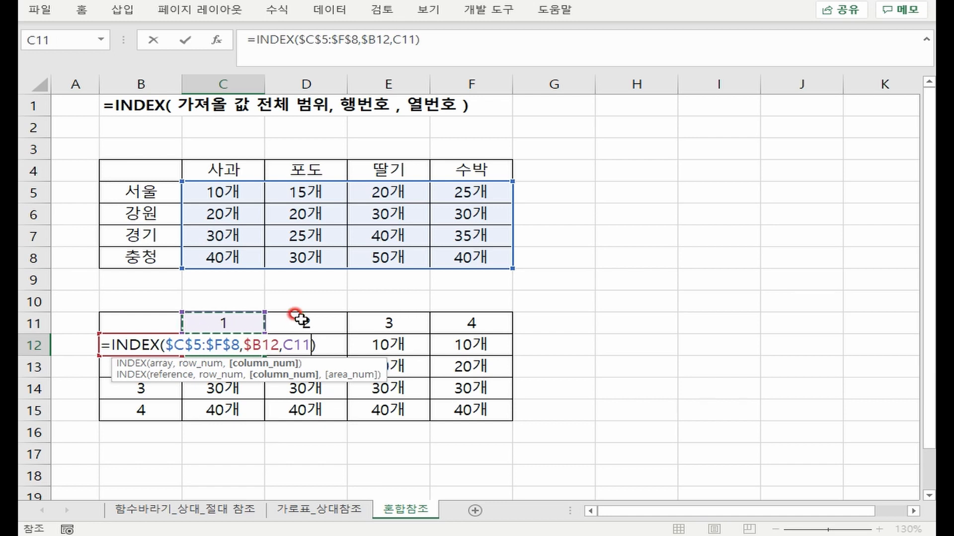
left_click(298, 314)
left_click(394, 314)
left_click(477, 318)
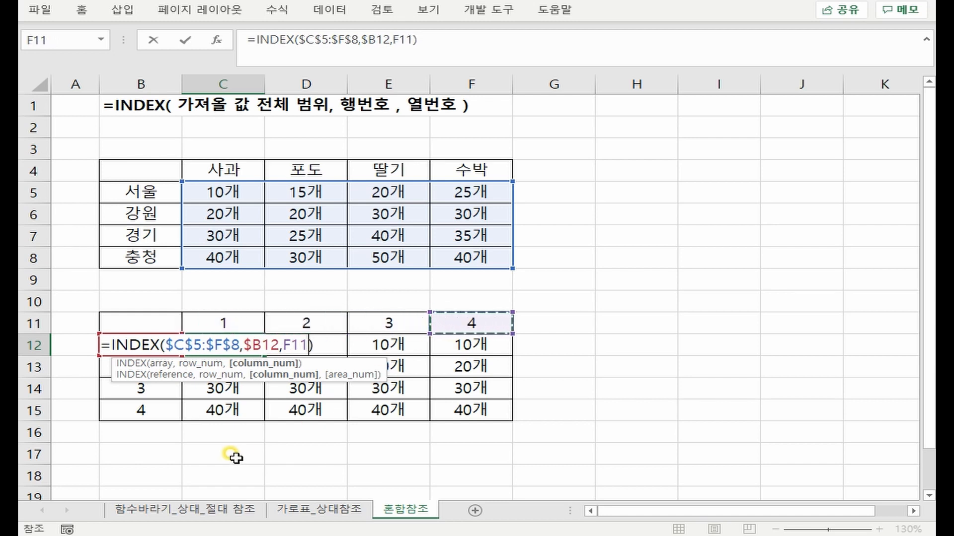
left_click(226, 330)
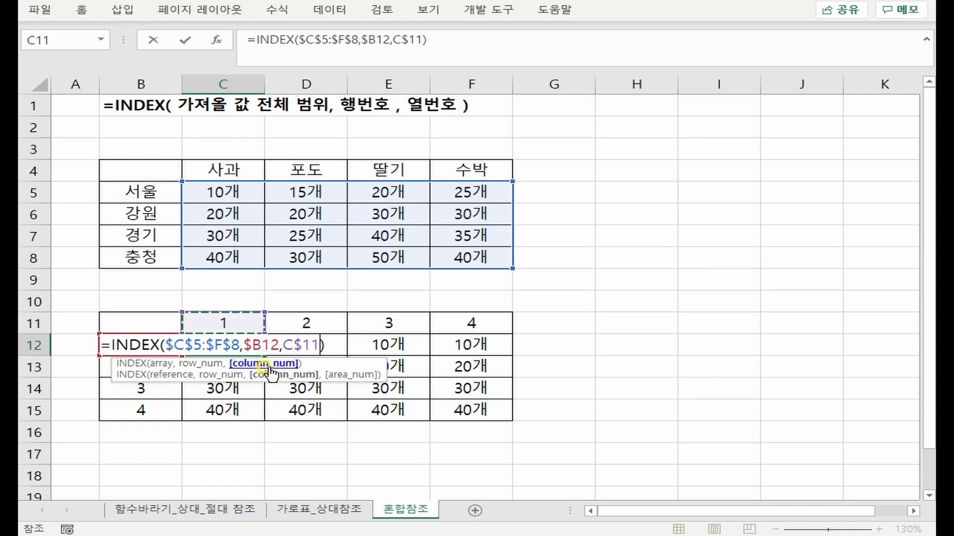
key("F4")
key("F4")
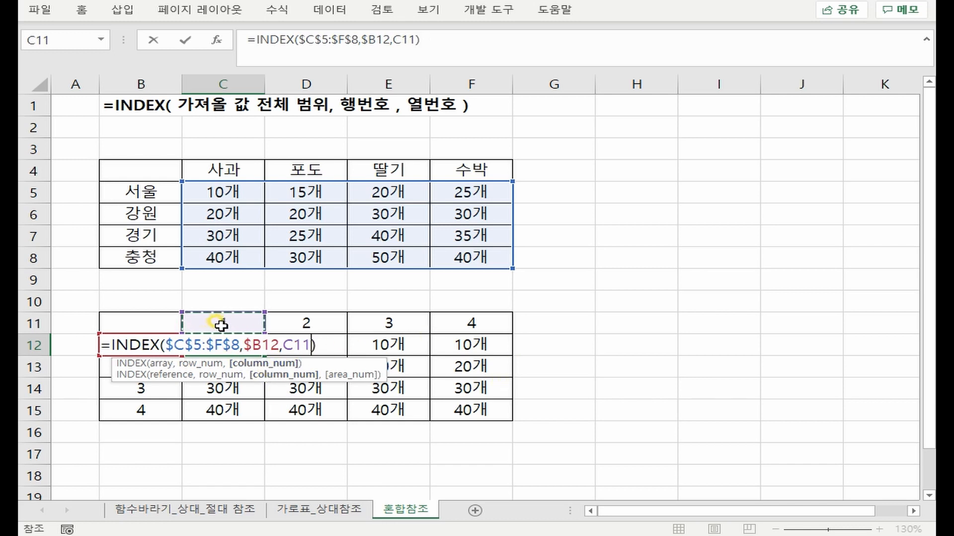
key("Return")
Fill C12's formula down to C15 and across through F15
left_click(254, 347)
double_click(264, 355)
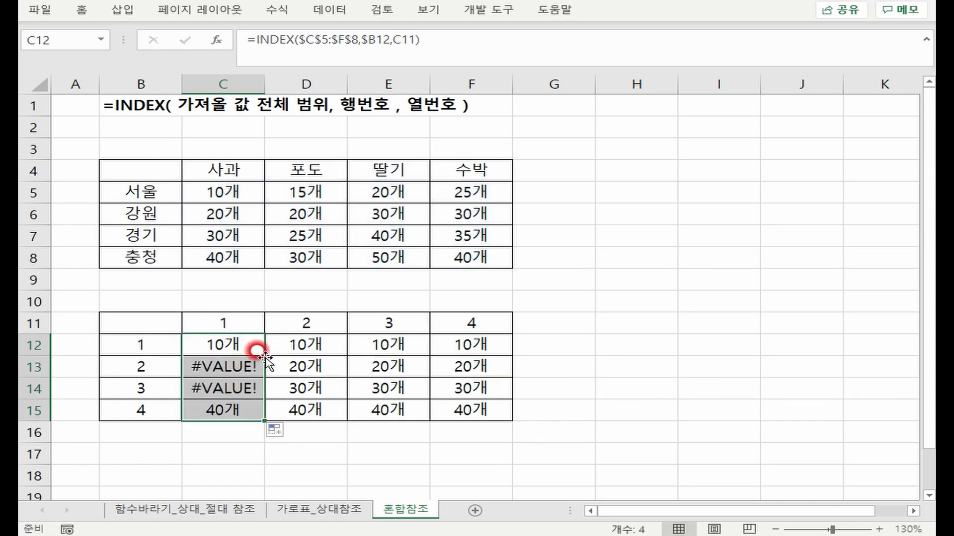
left_click_drag(263, 416, 471, 412)
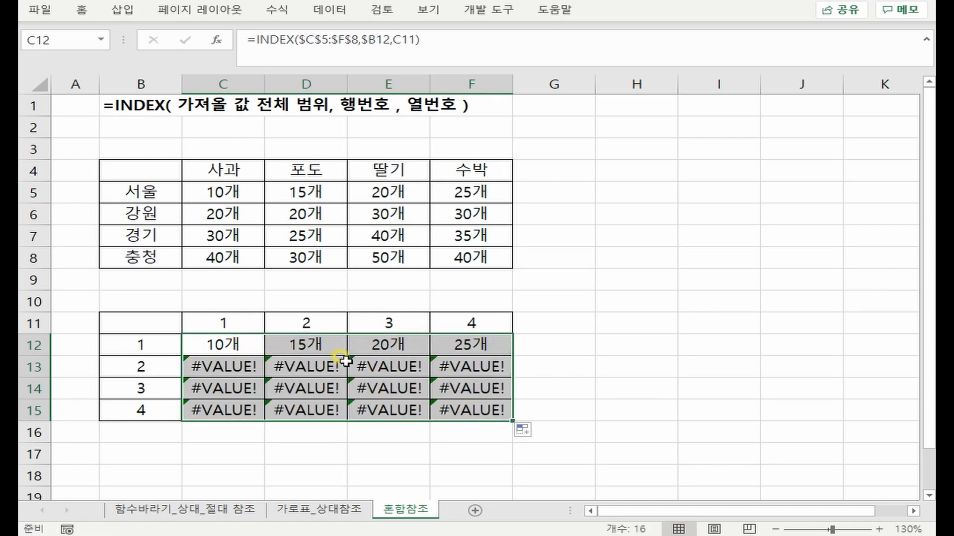
Inspect the formulas in C12 and C13 to check which cell each one uses as its column number
left_click(196, 342)
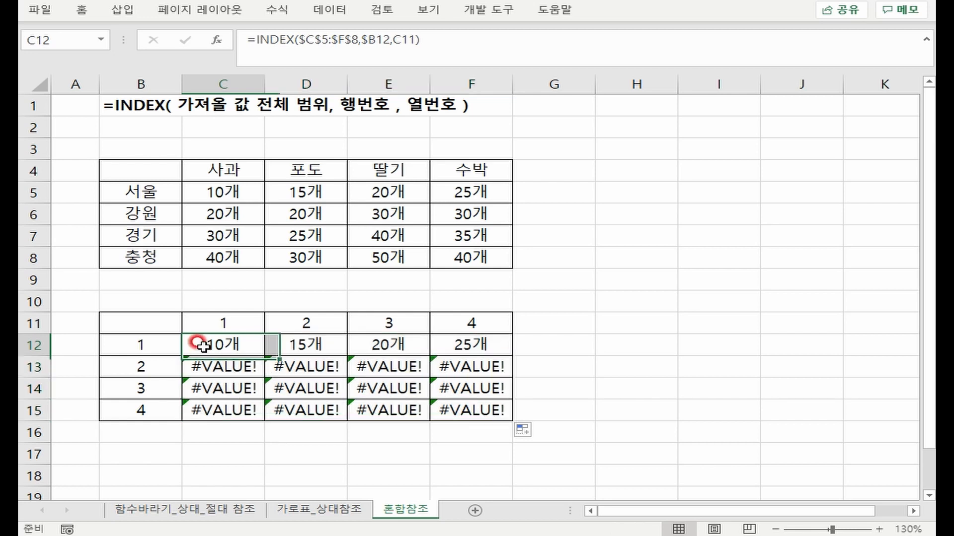
double_click(195, 342)
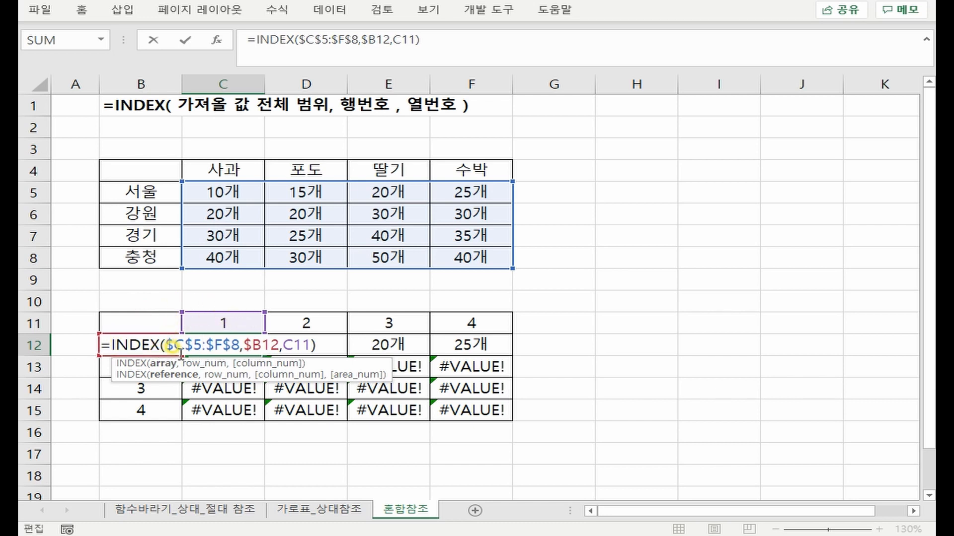
key("Return")
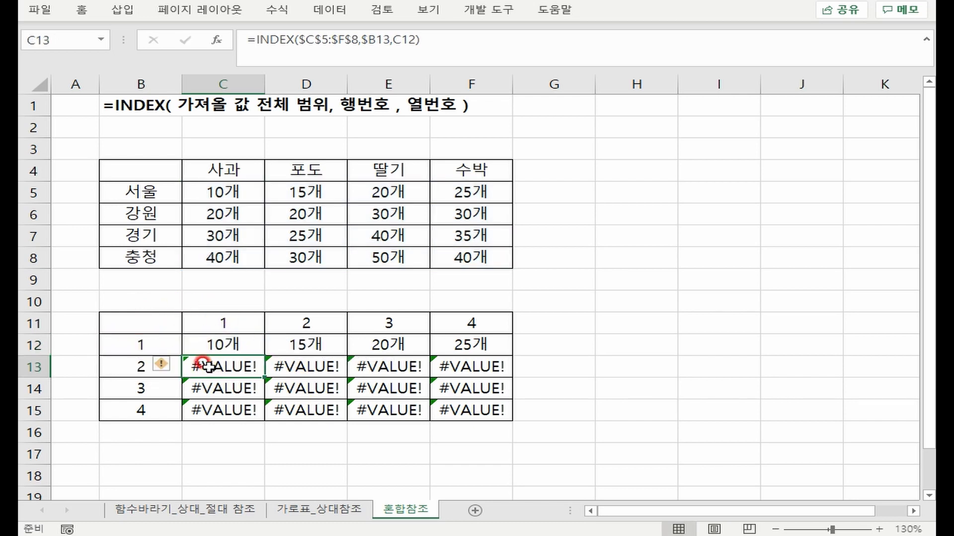
double_click(208, 367)
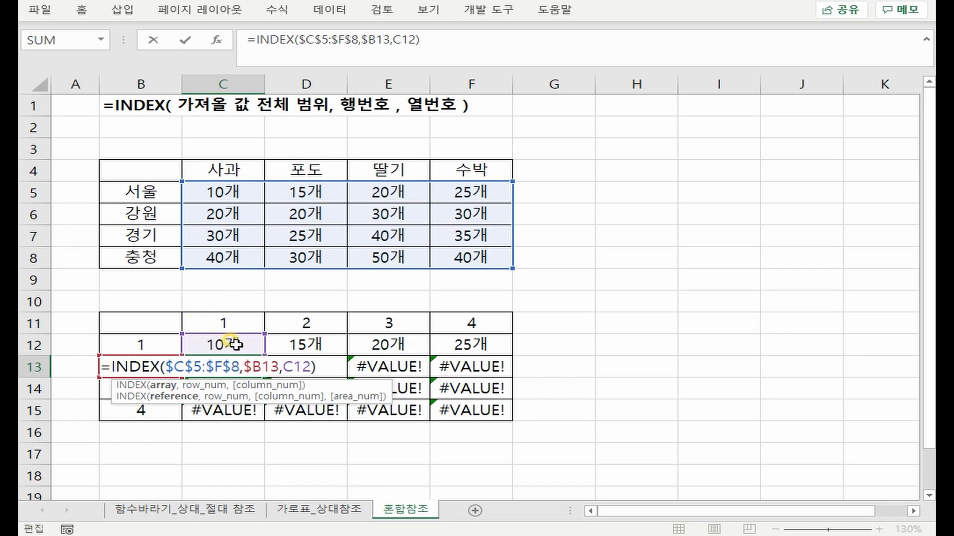
key("Return")
Change the column number in C15's INDEX formula to C11
double_click(240, 411)
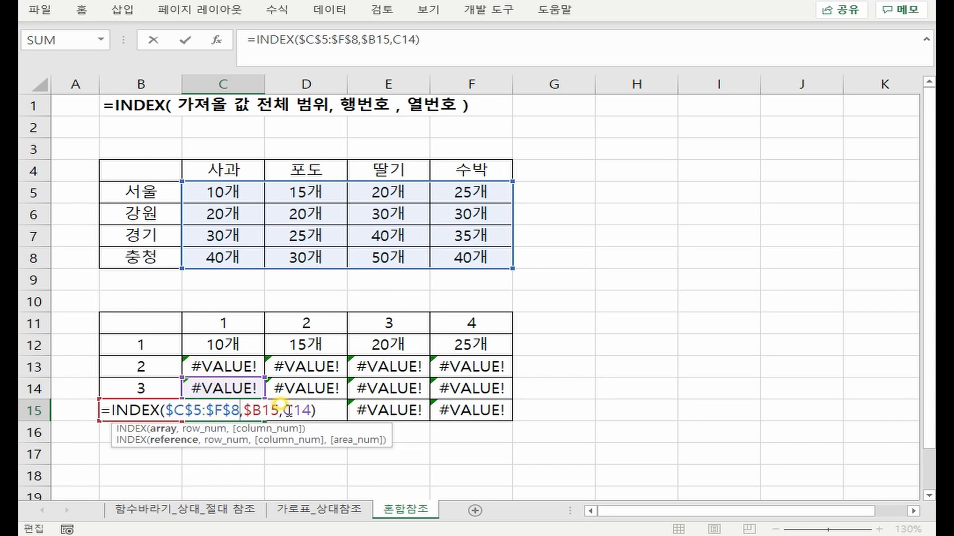
double_click(301, 409)
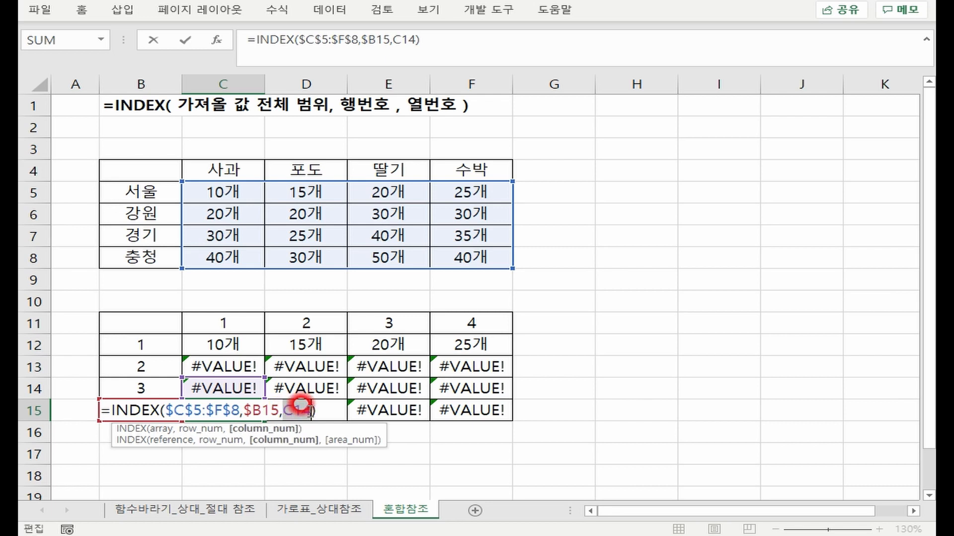
left_click(208, 323)
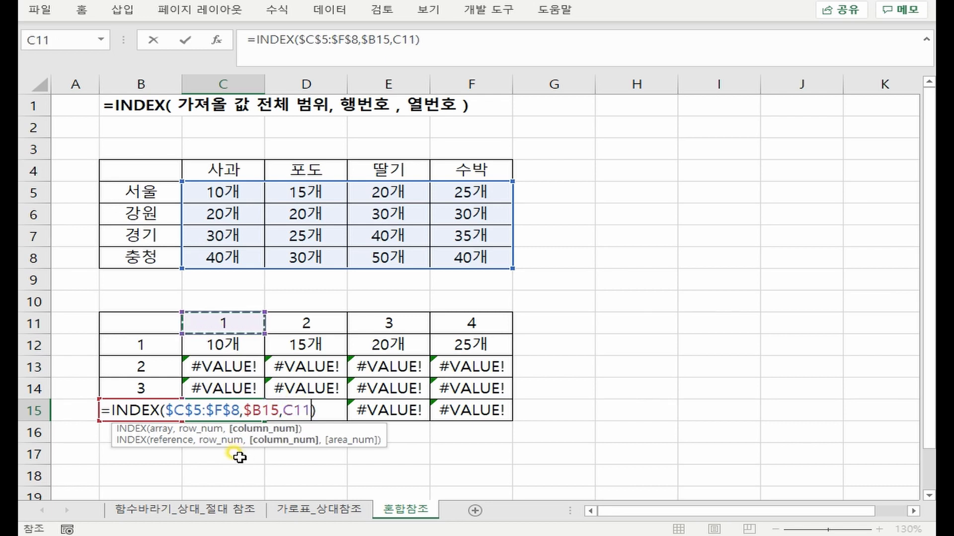
key("Return")
left_click(213, 408)
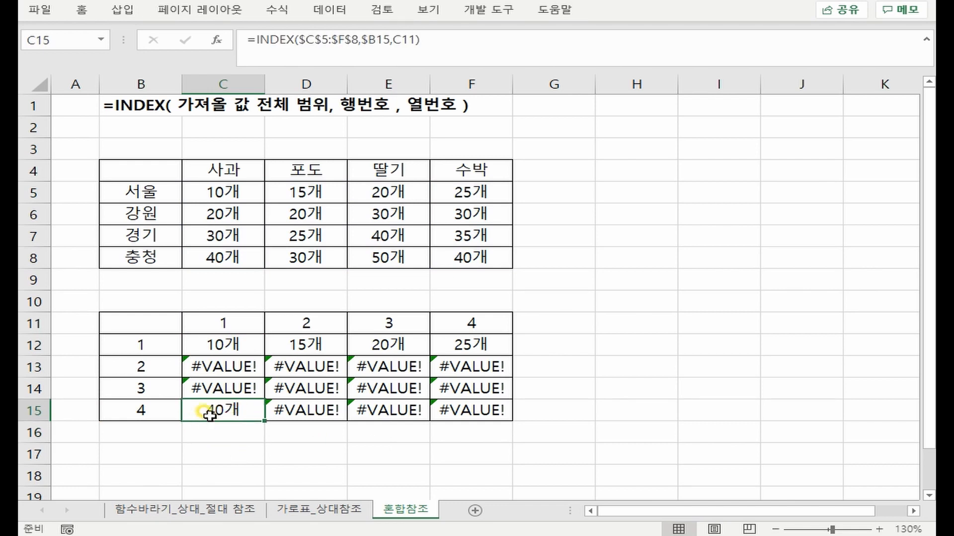
Change the column number in C12's INDEX formula to the mixed reference C$11 and refill the formula through F15
double_click(242, 348)
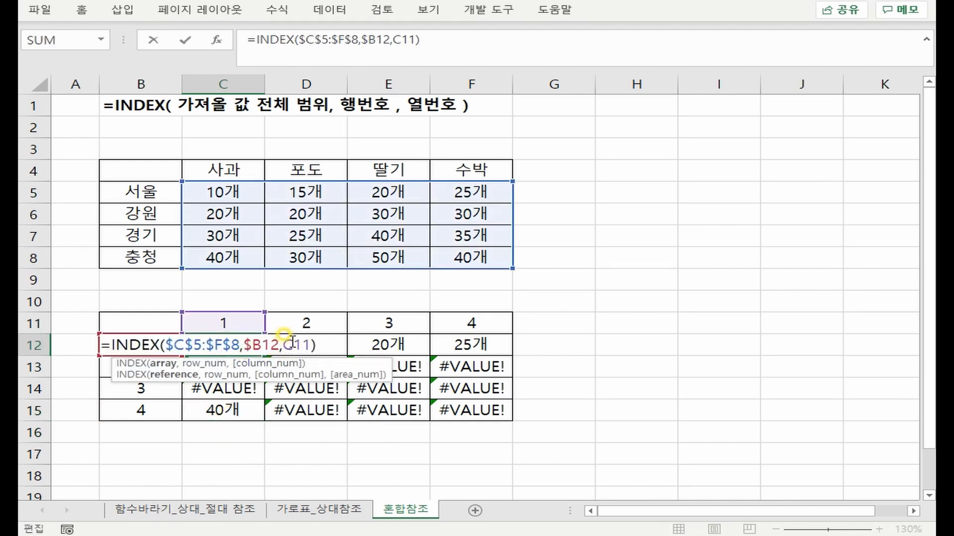
left_click(249, 320)
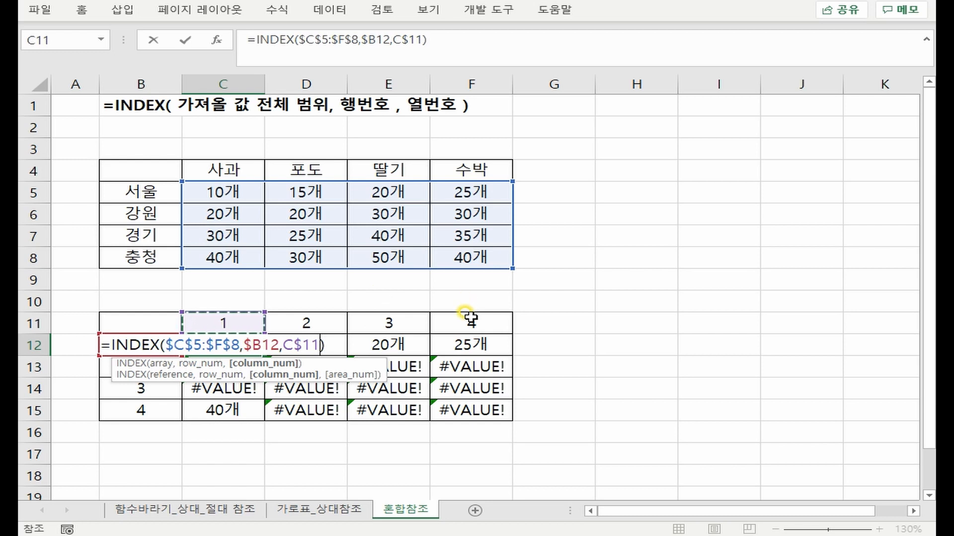
left_click(292, 345)
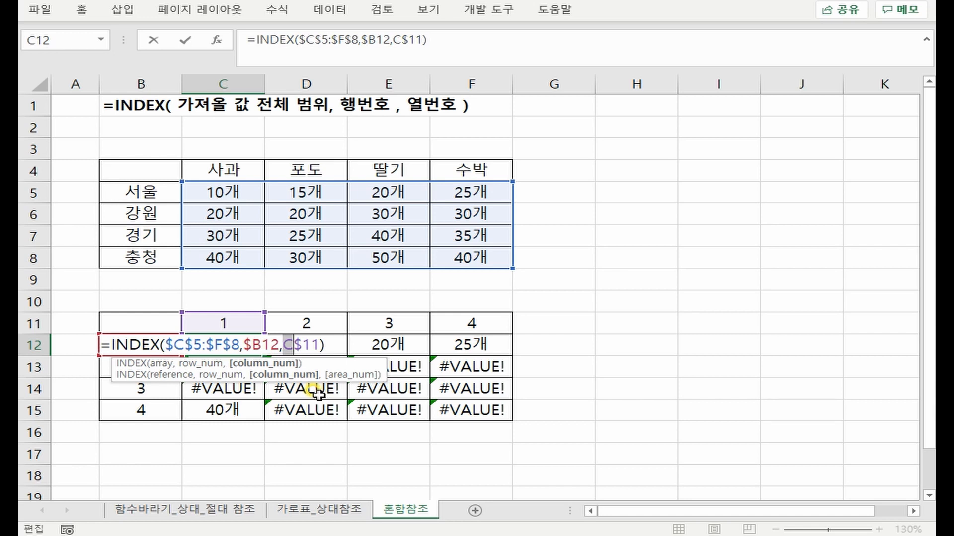
key("Return")
left_click(245, 342)
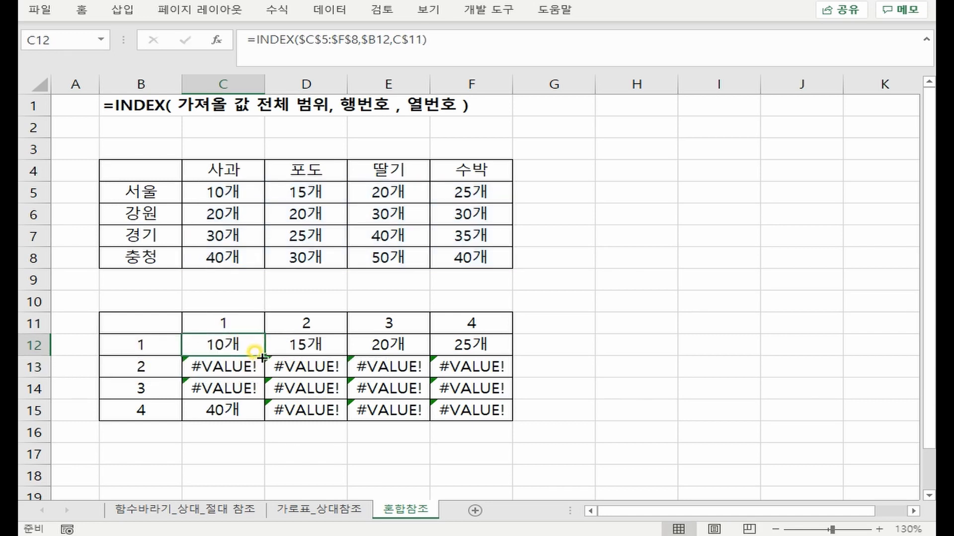
double_click(263, 361)
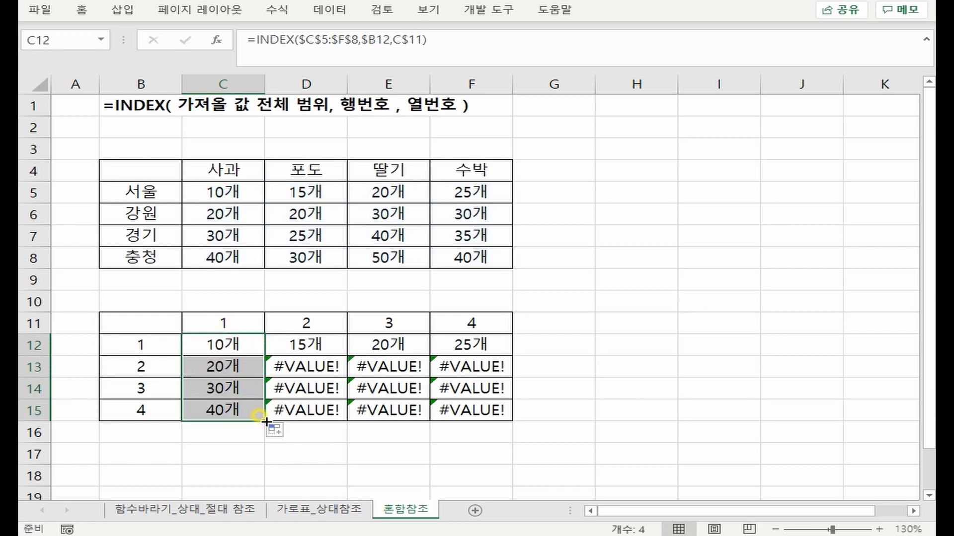
left_click_drag(264, 420, 483, 414)
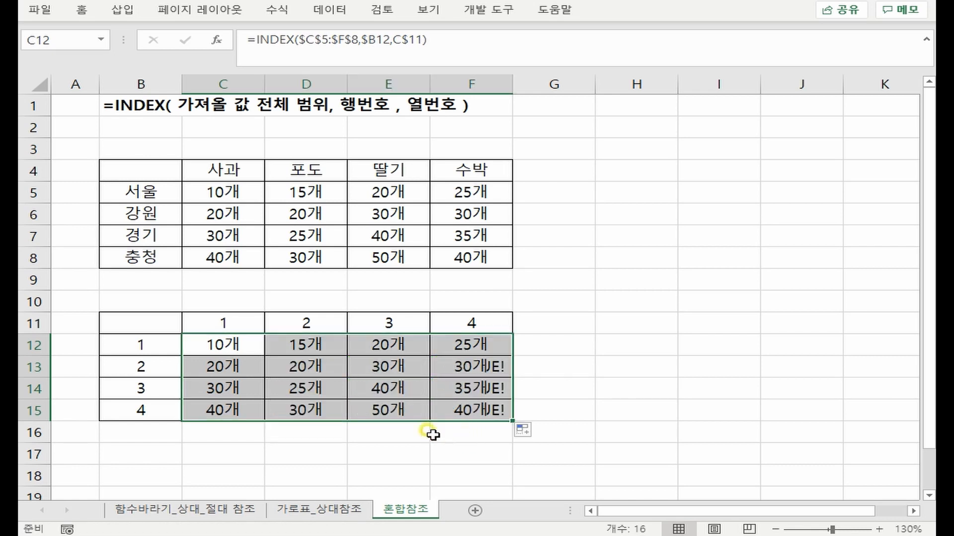
Inspect the formulas in E14 and D13 to check their row and column number references
double_click(390, 387)
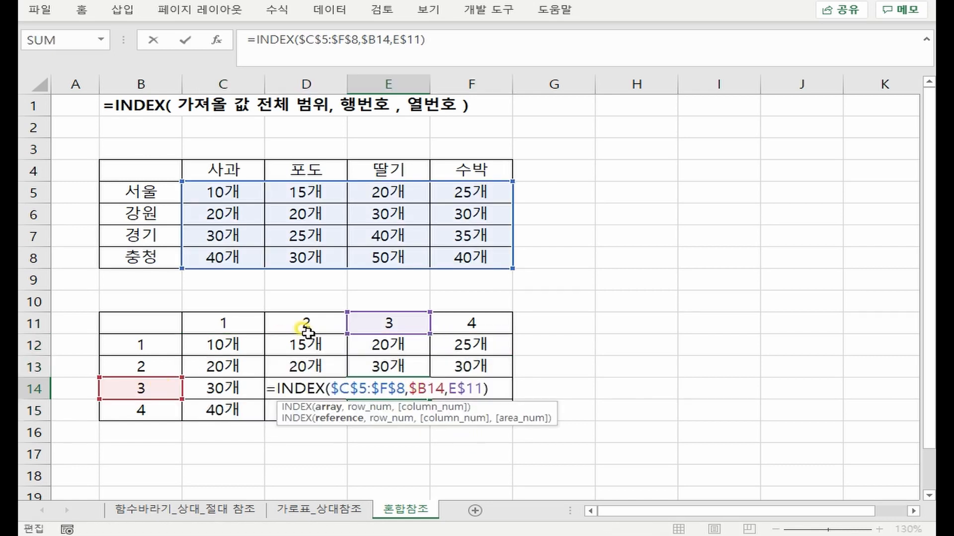
double_click(302, 365)
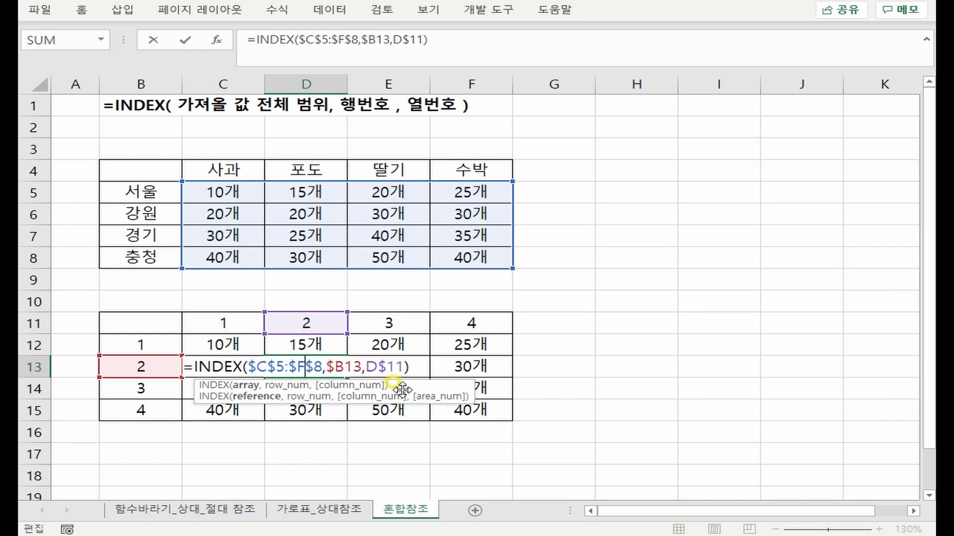
key("Escape")
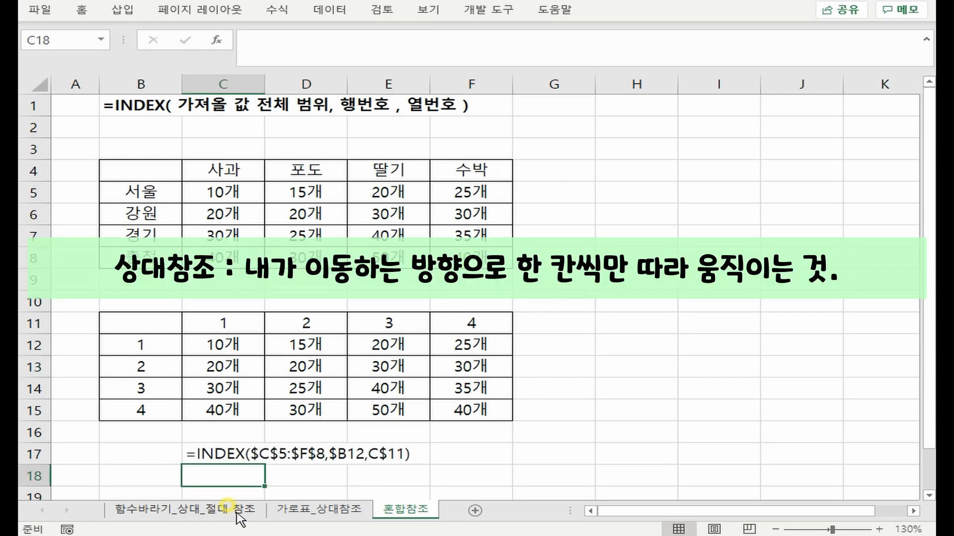